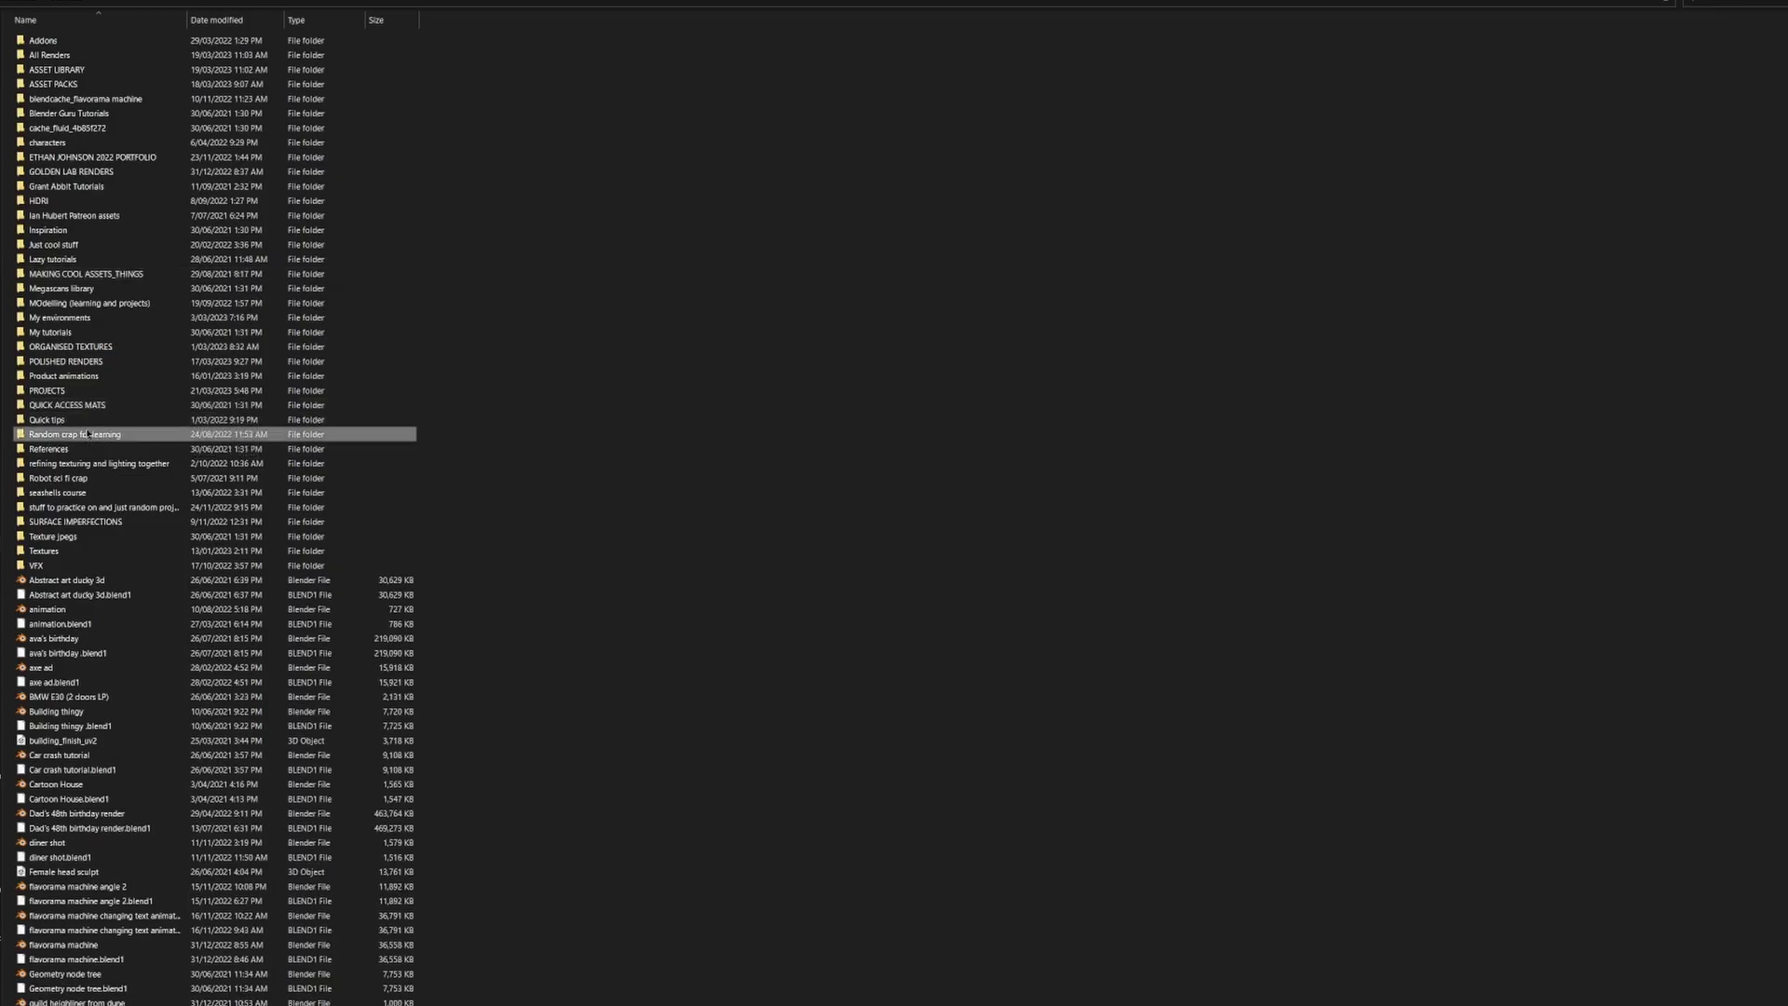
Browse the old Blender files in the random learning folder and in "refining texturing and lighting together"
scroll(131, 128, "down", 10)
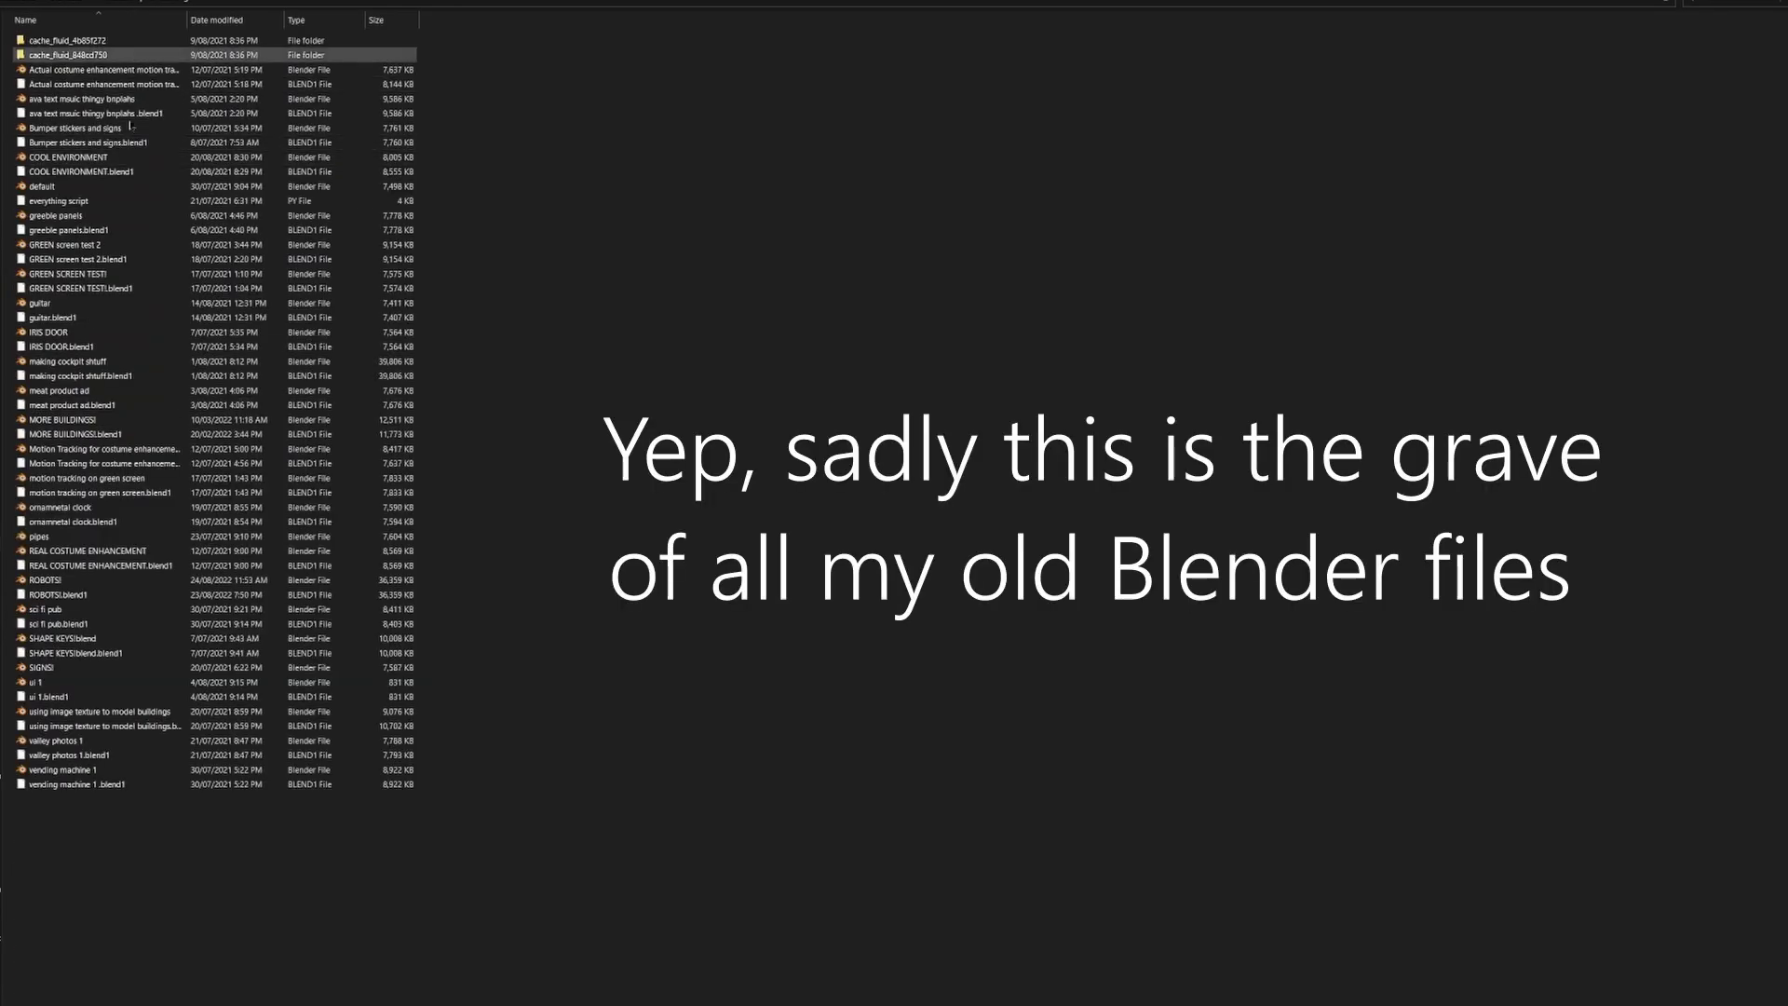
key("alt+Up")
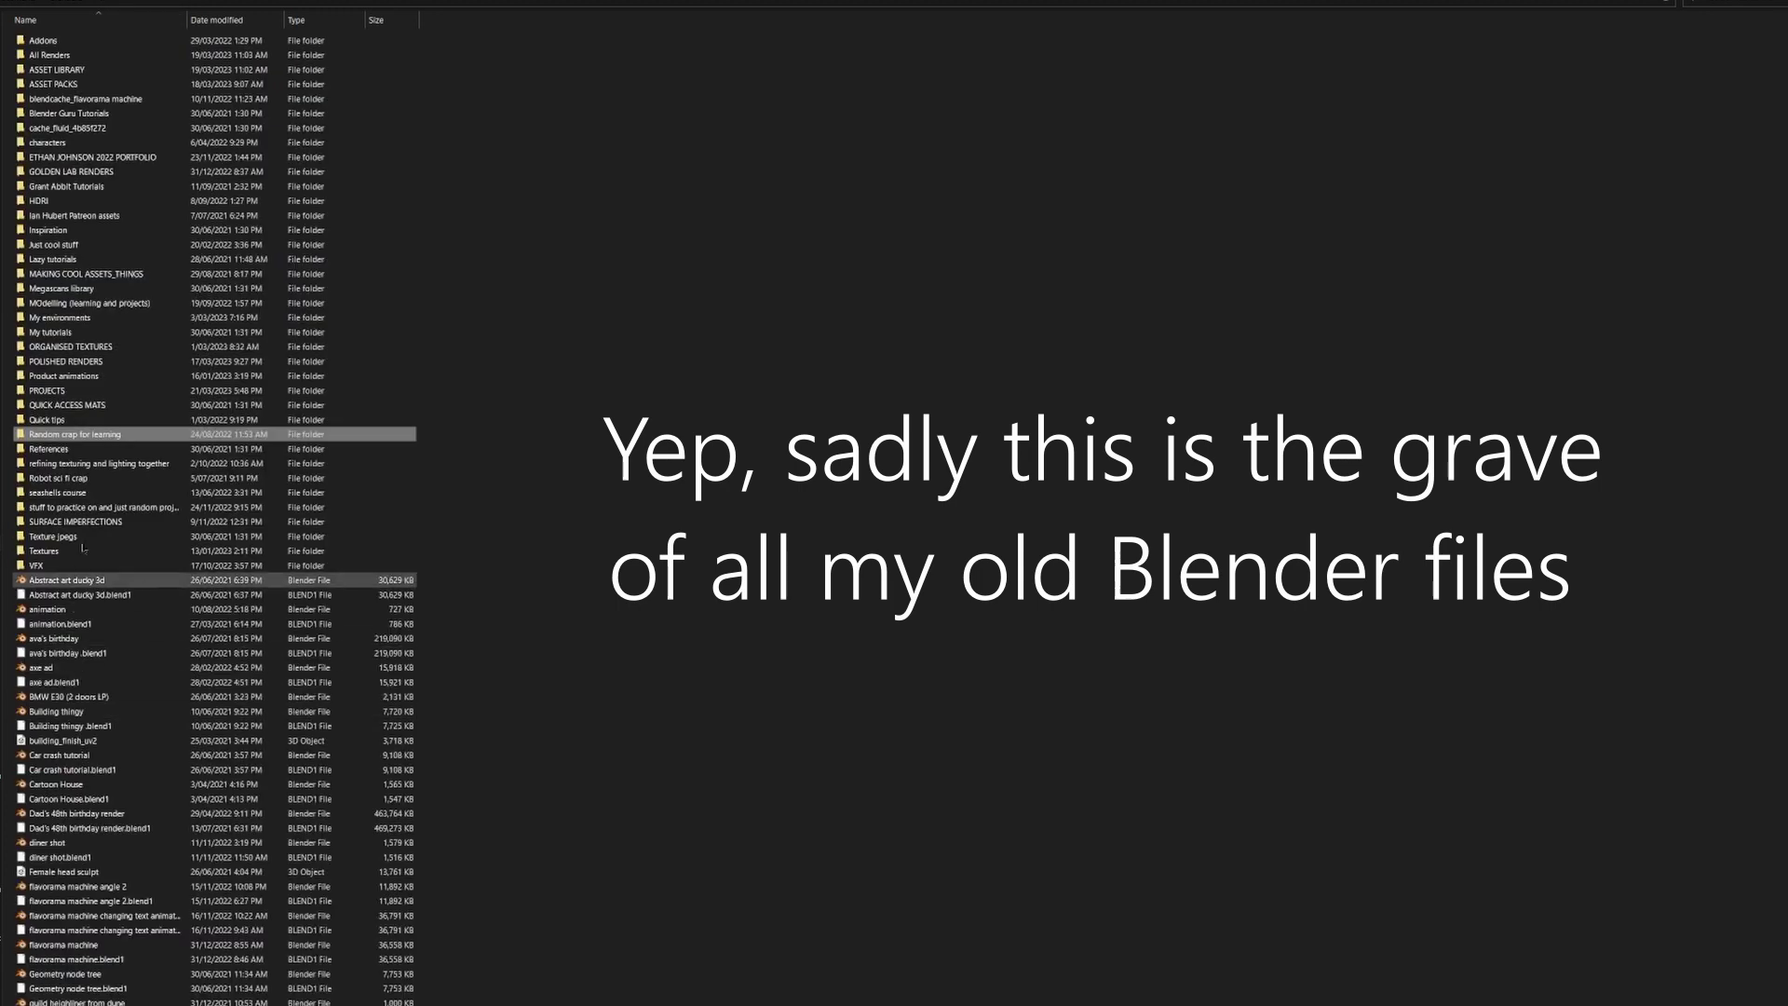
scroll(79, 503, "down", 1)
double_click(79, 477)
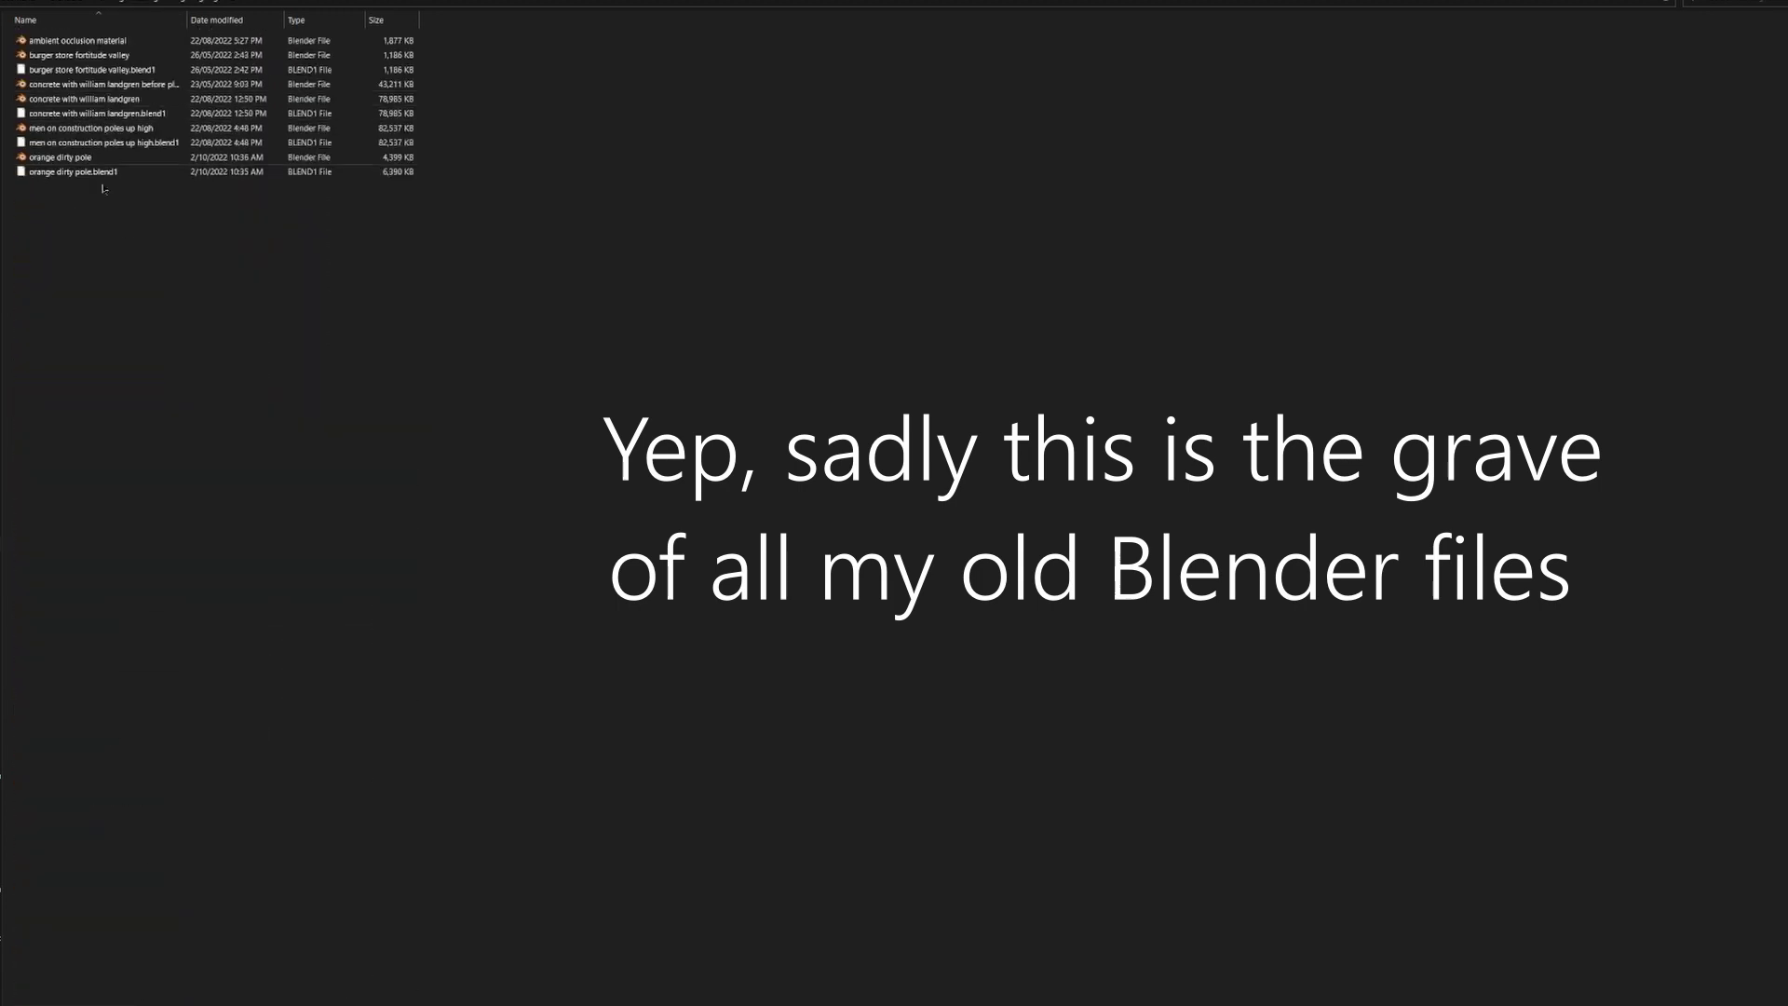
key("alt+Up")
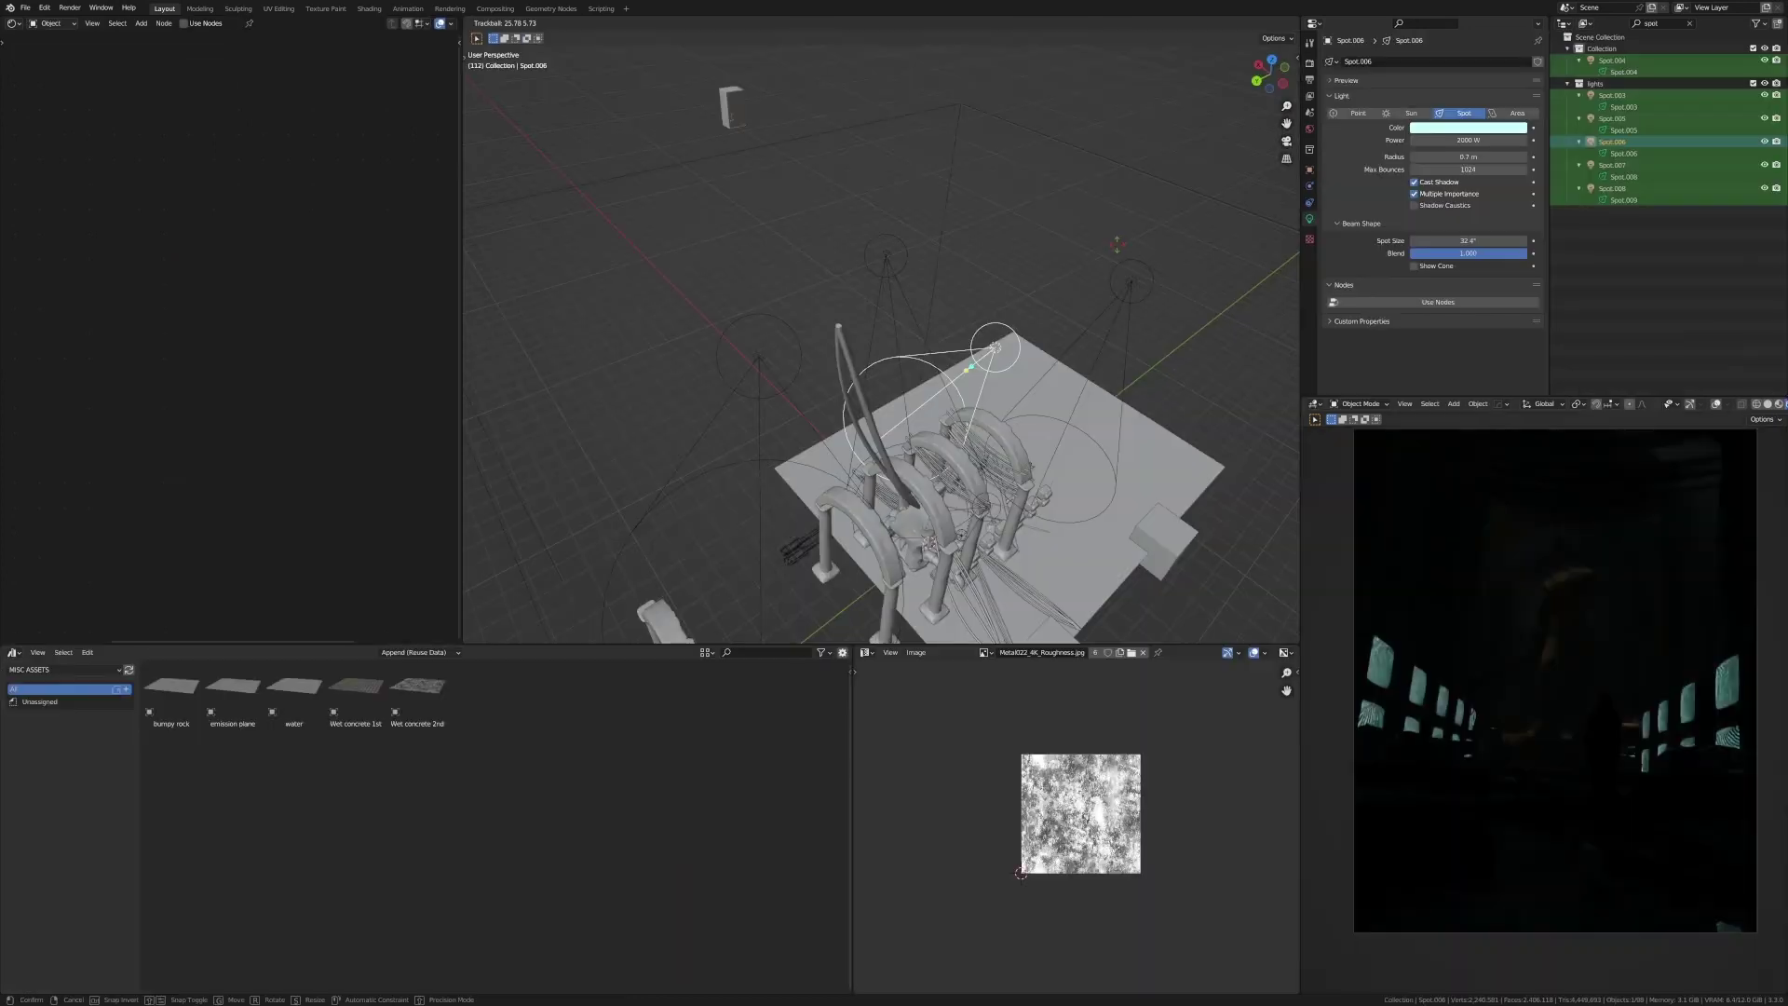
Re-aim the Spot.006 and Spot.007 lights above the arches with trackball rotations, and undo the last rotation
left_click(1144, 227)
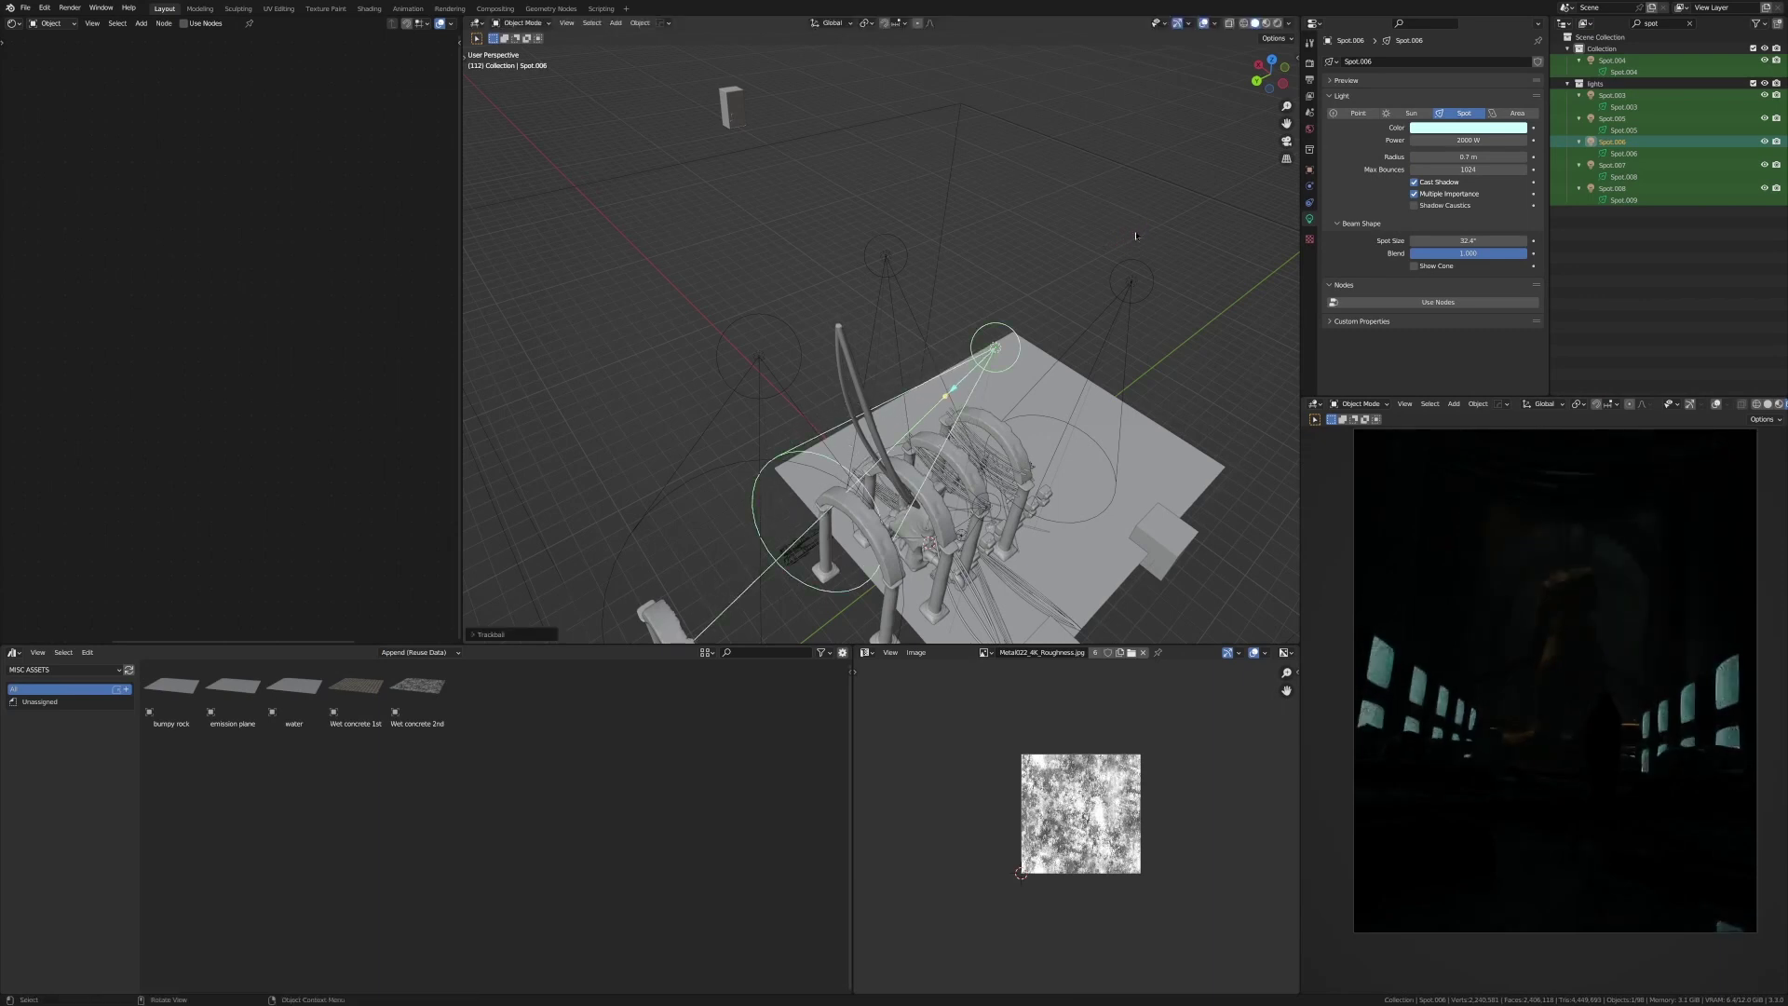
left_click(887, 256)
key("r")
key("r")
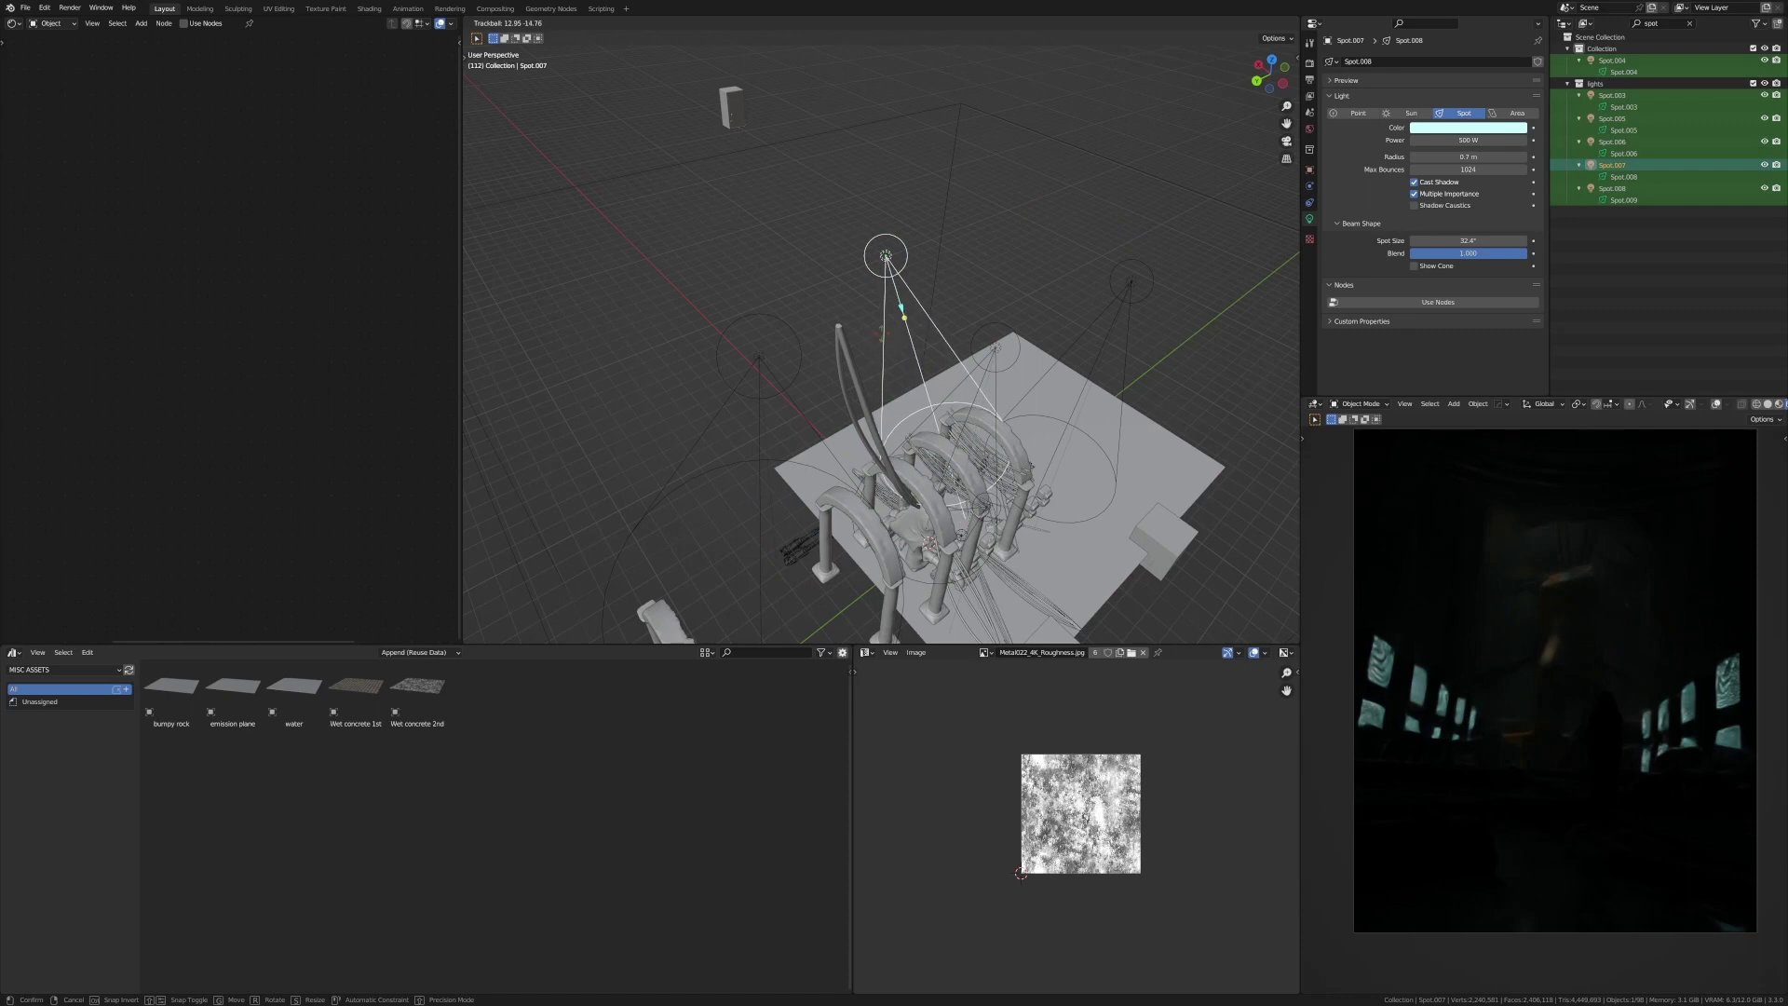
left_click(684, 365)
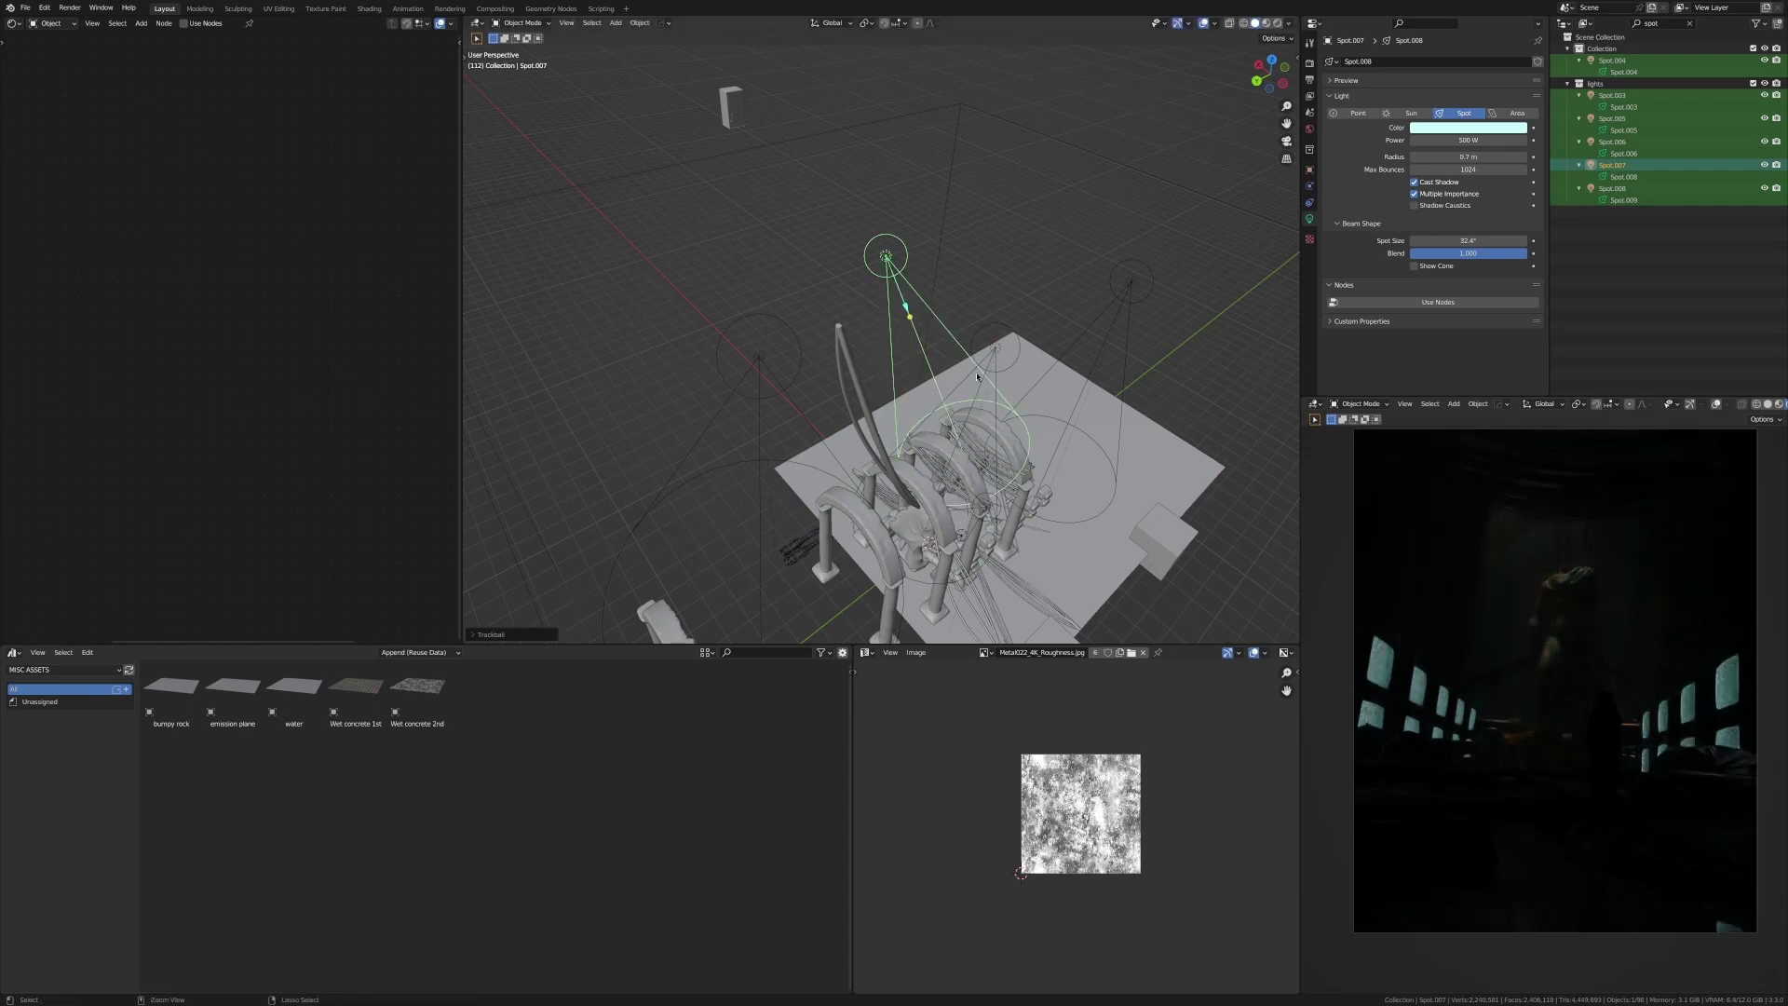
key("ctrl+z")
middle_click_drag(994, 376, 965, 348)
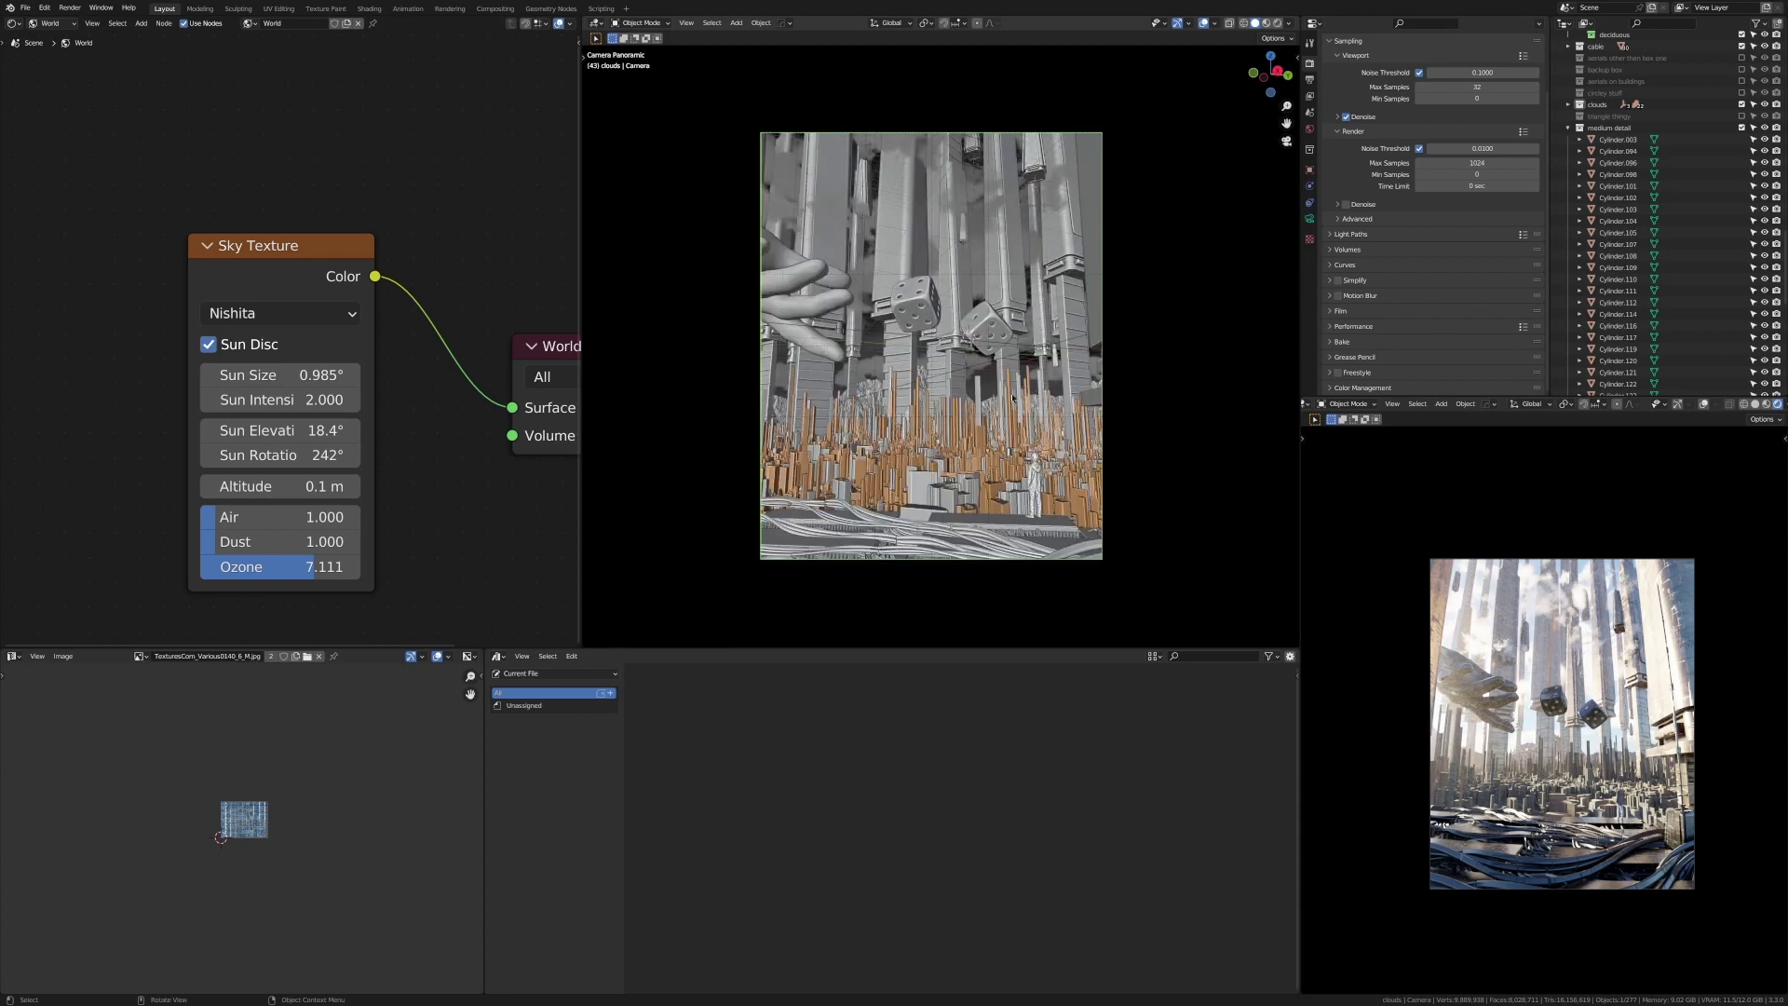
View the whole city scene from outside the camera and return to the camera view
key("KP_0")
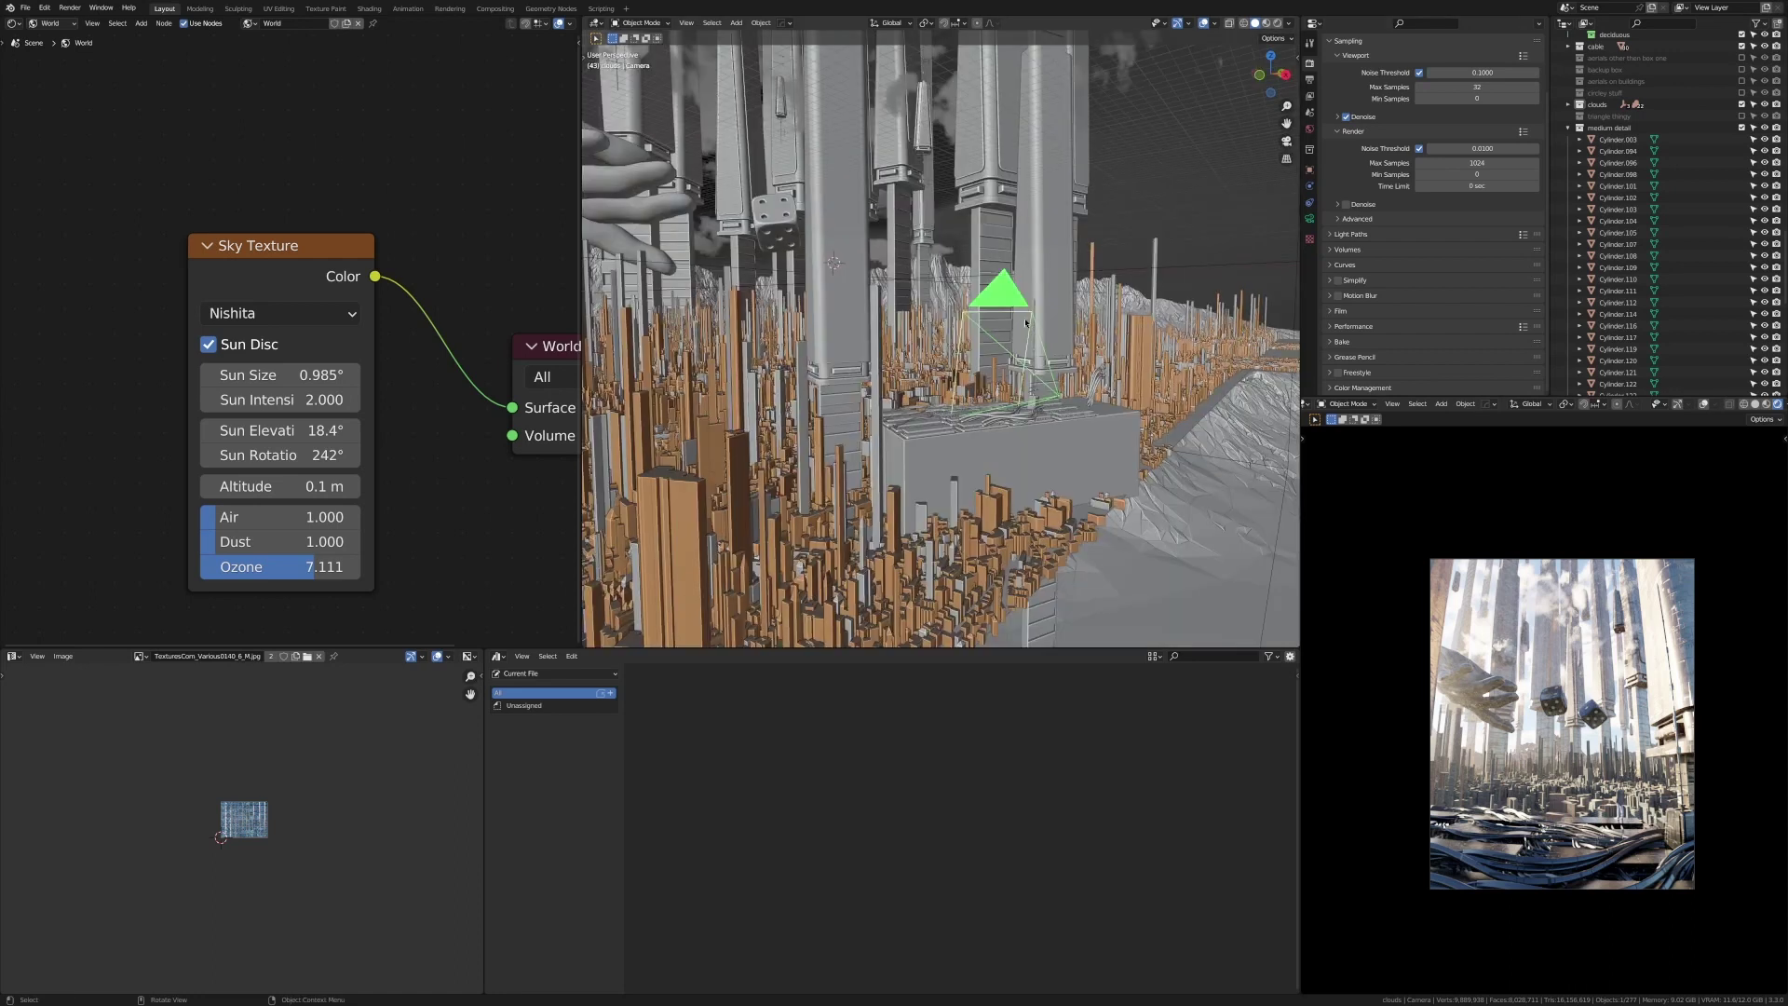
scroll(976, 316, "down", 5)
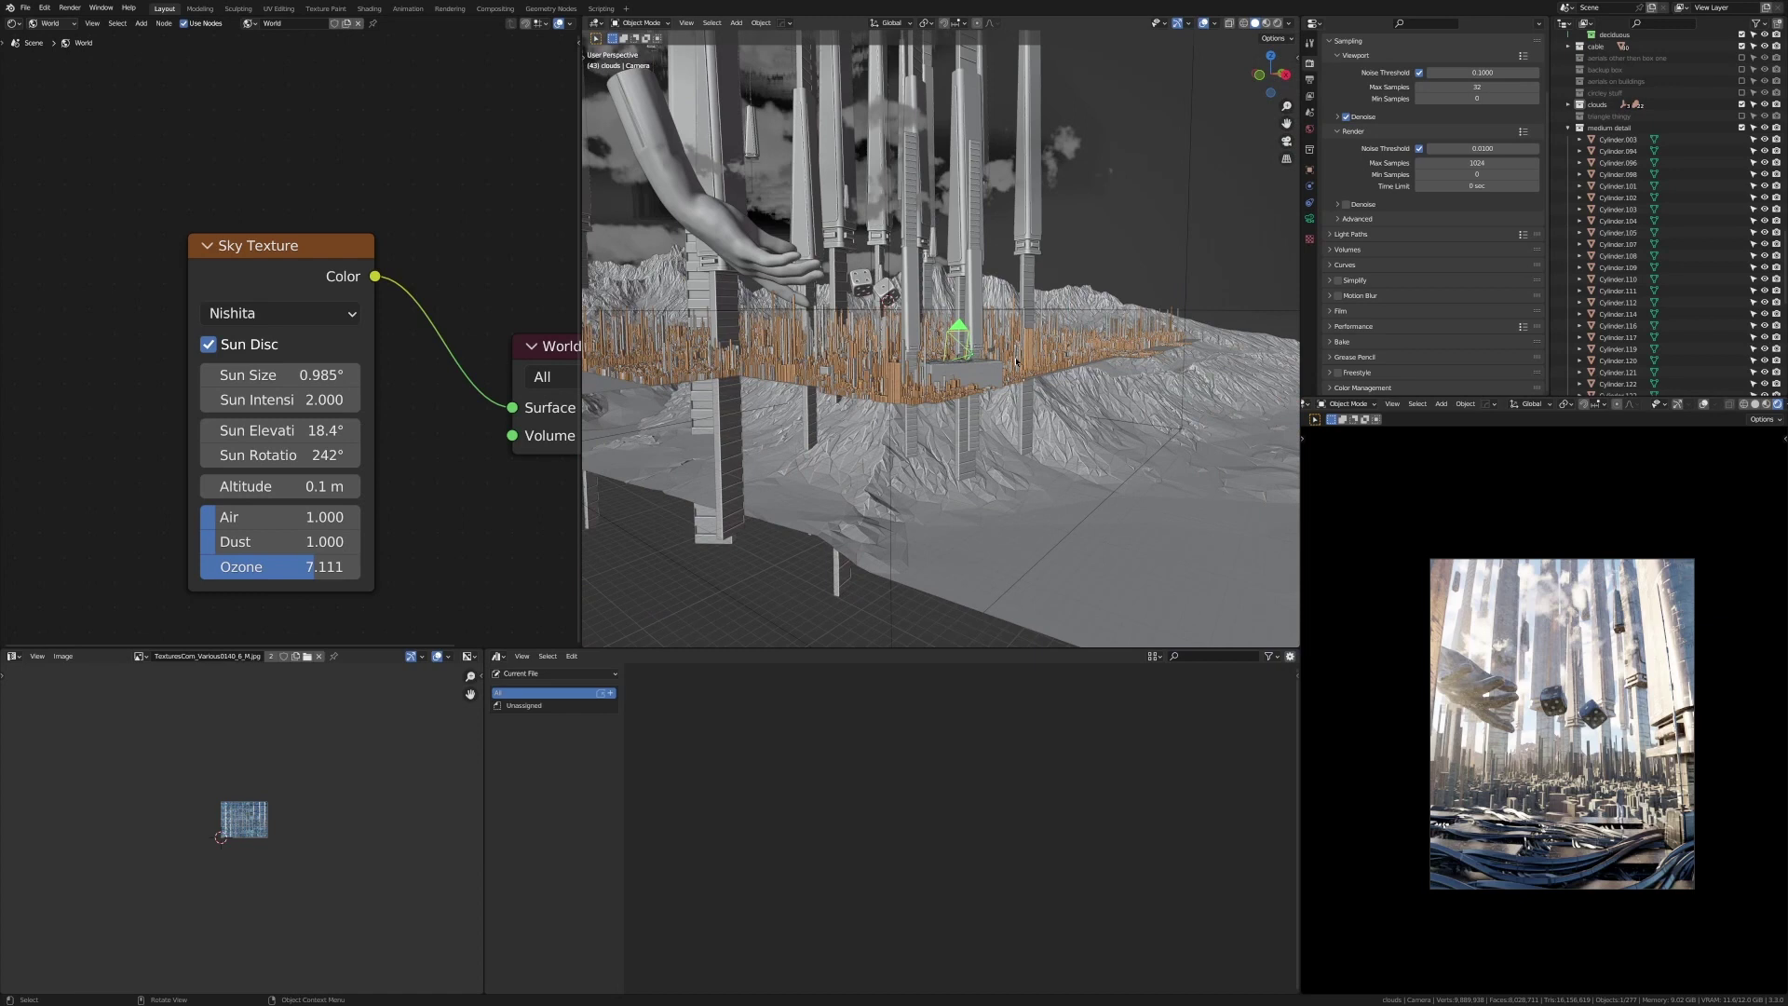
key("KP_0")
Set the lens type of the city scene's camera to Perspective
left_click(1309, 219)
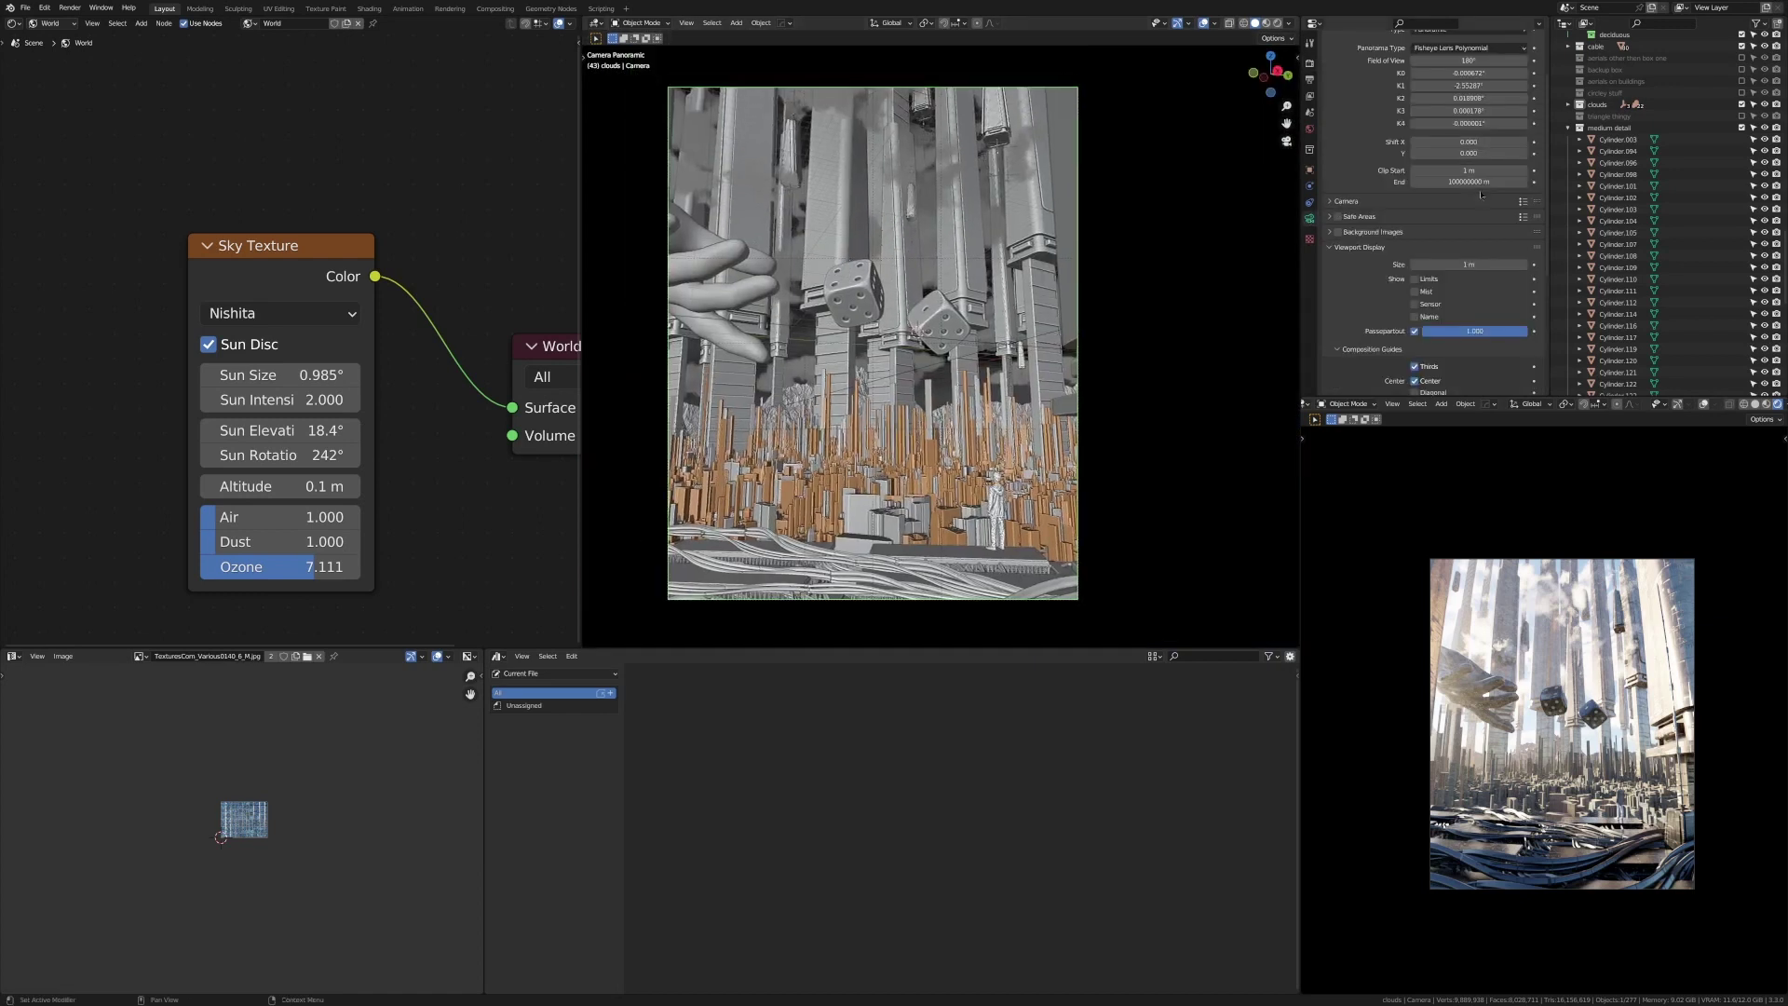
left_click(1444, 98)
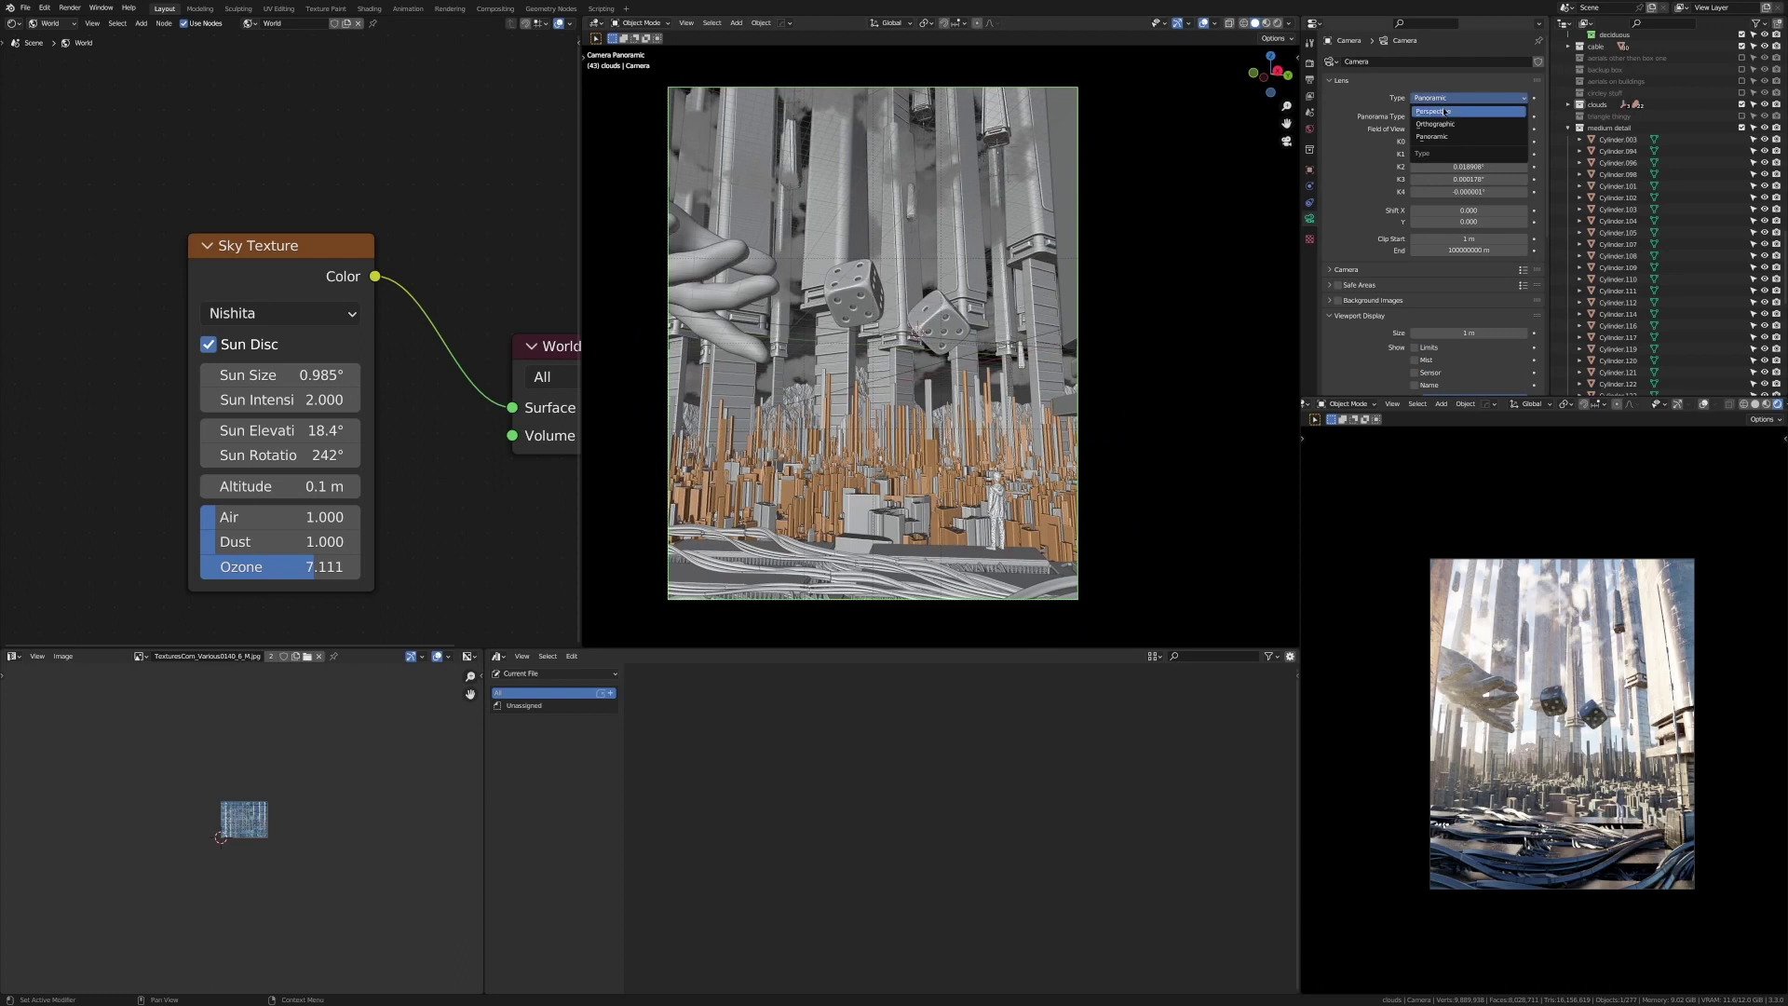
left_click(1445, 111)
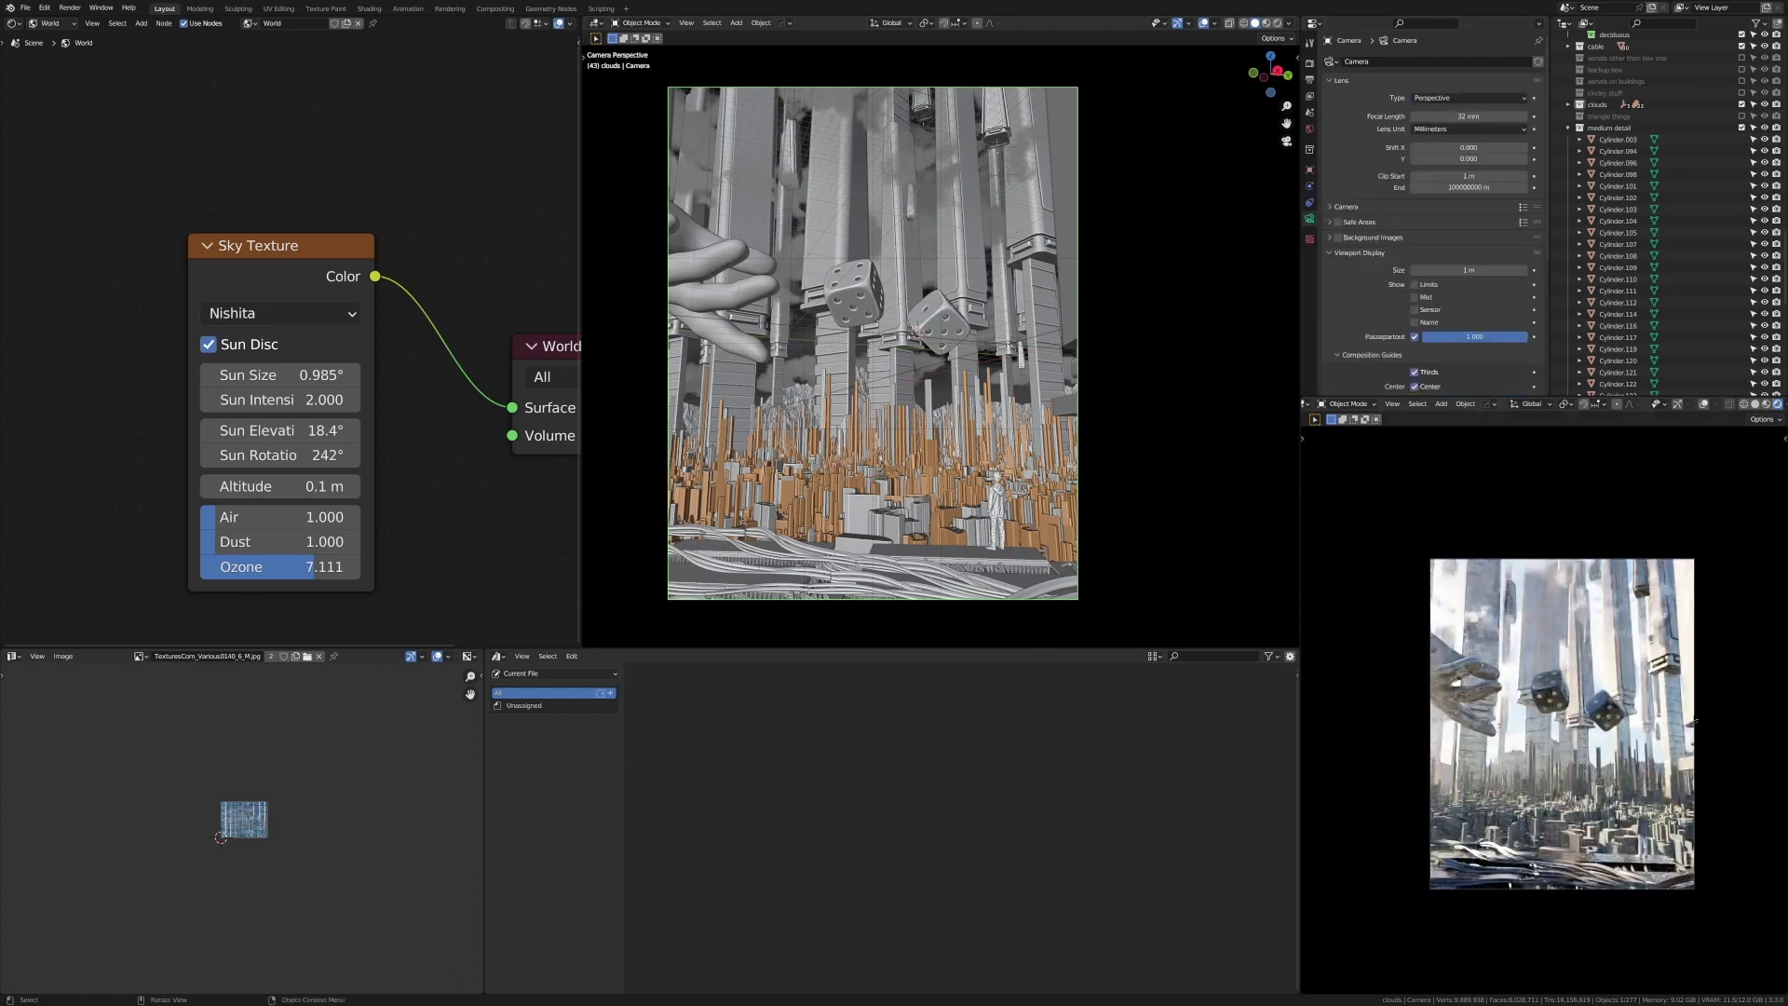
Set the camera's lens type back to Panoramic and review its Fisheye Lens Polynomial panorama type
left_click(1472, 103)
left_click(1467, 100)
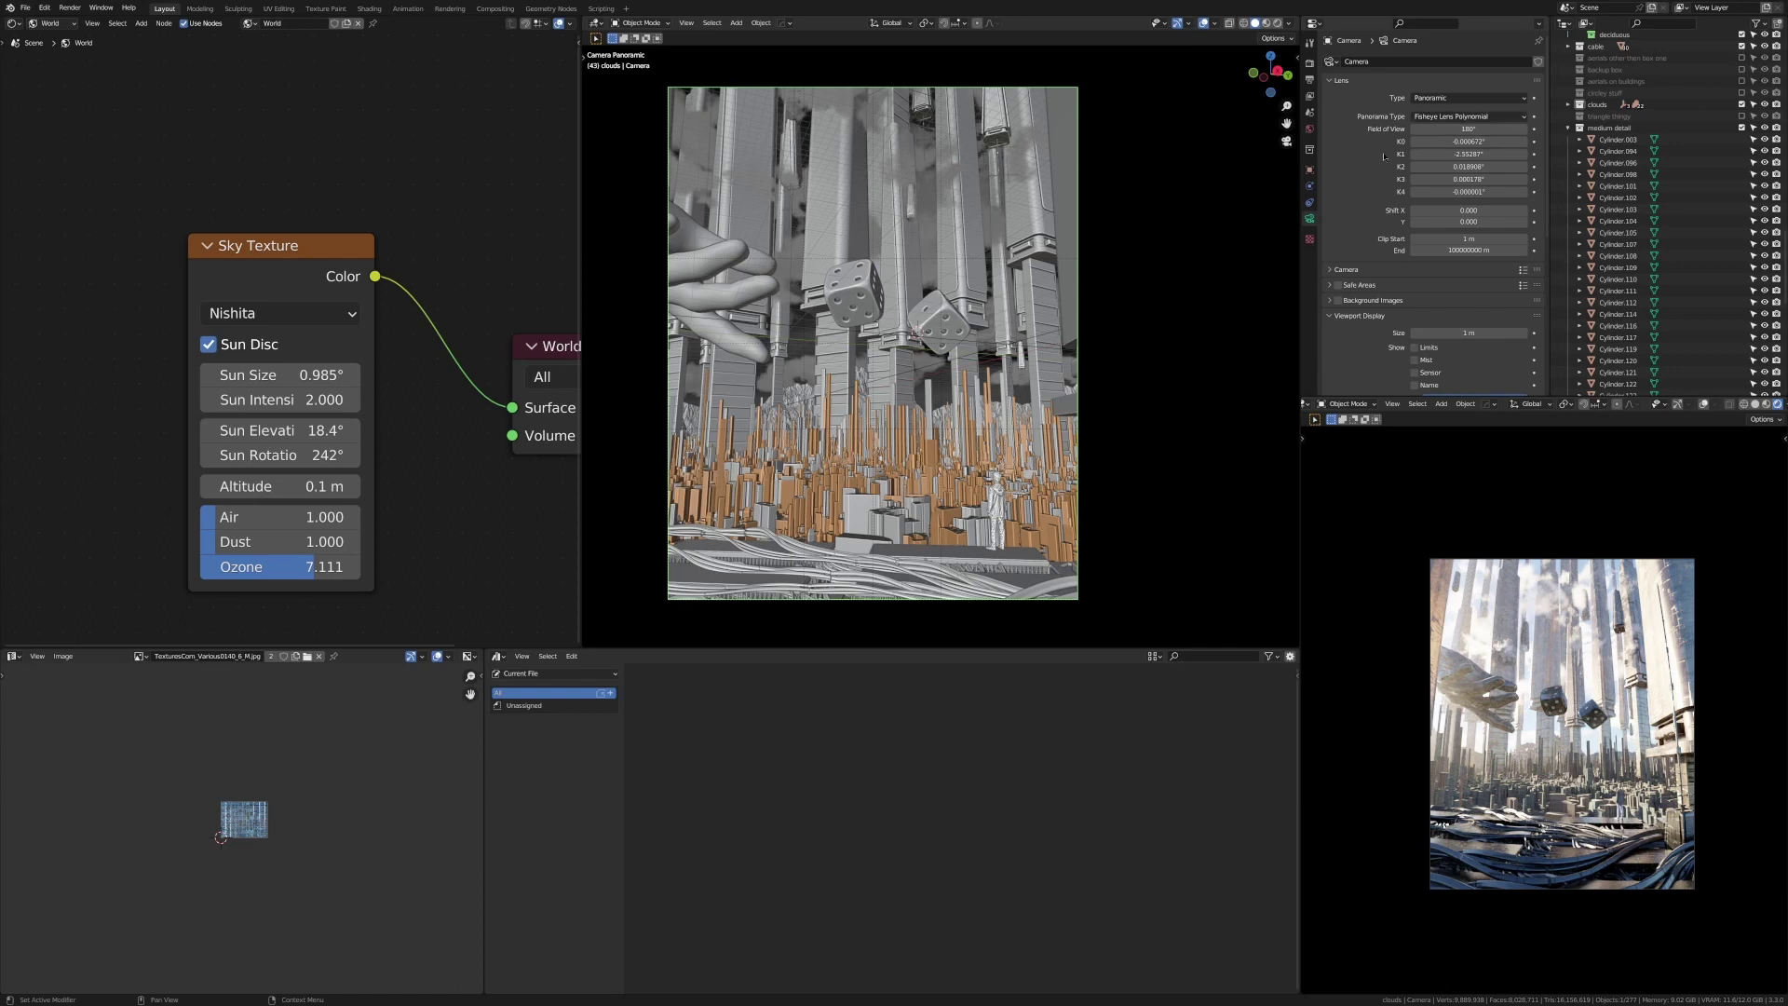
left_click(1454, 116)
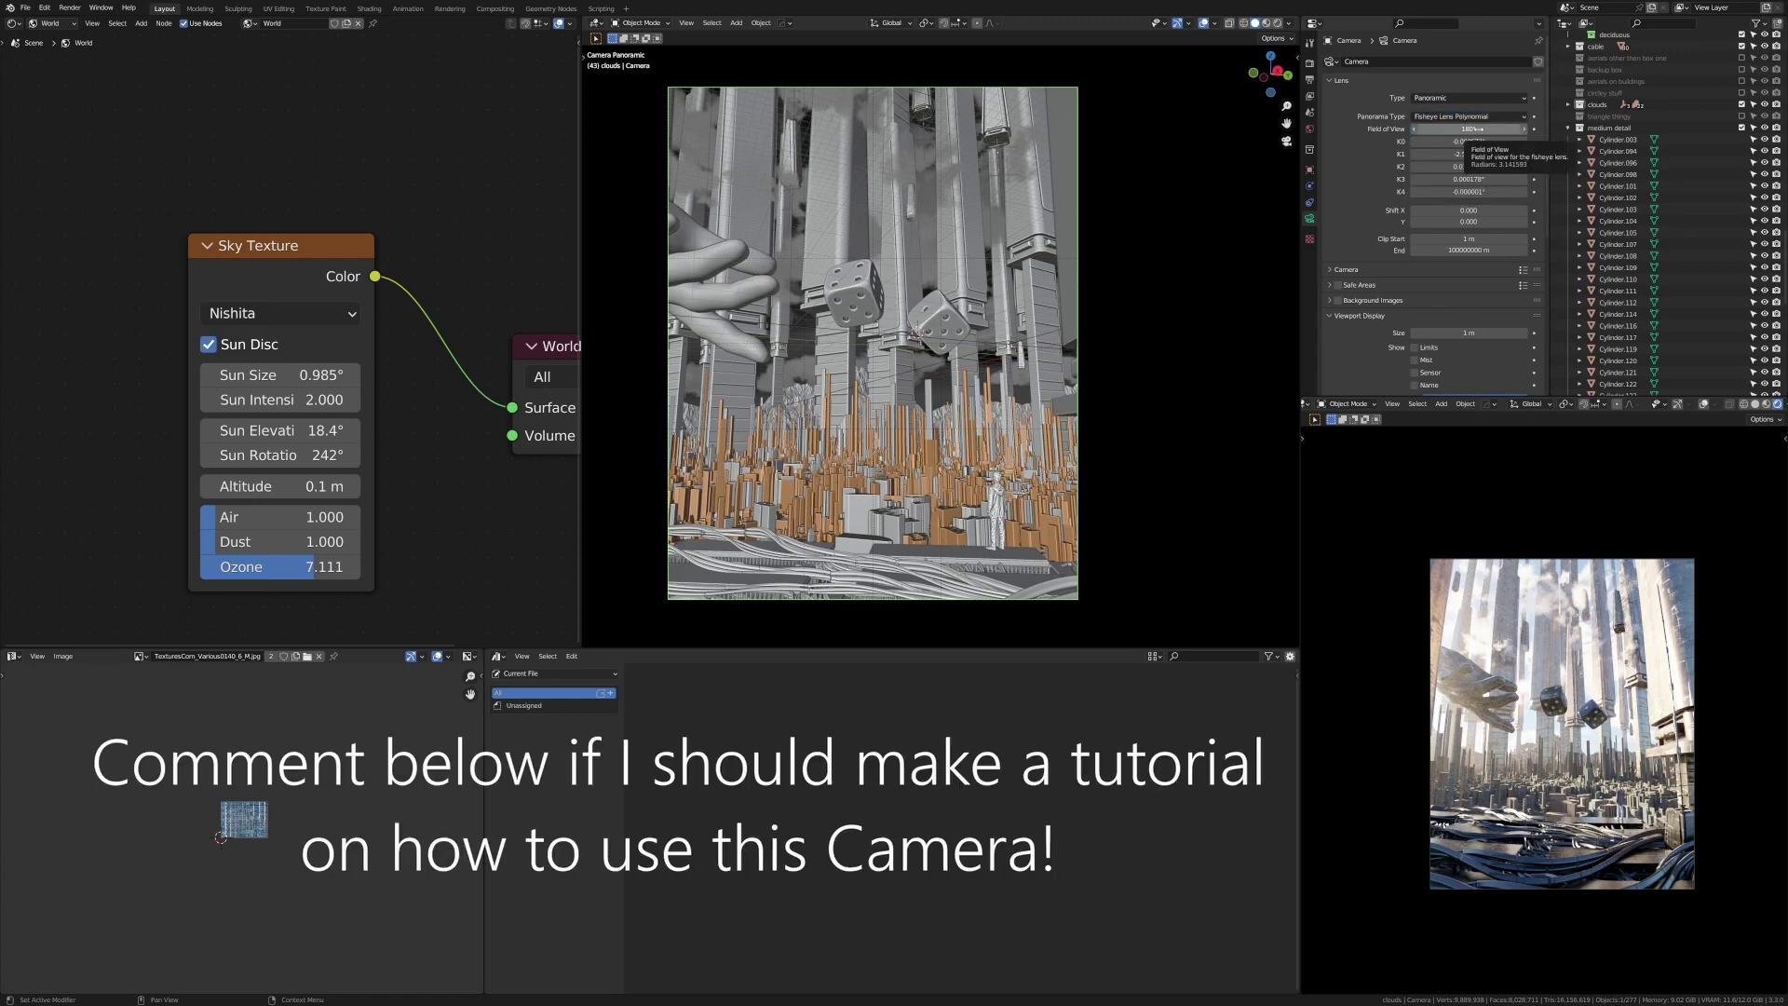
Try a lower K0 value for the panoramic camera's fisheye lens and cancel the change
left_click_drag(1469, 141, 1458, 141)
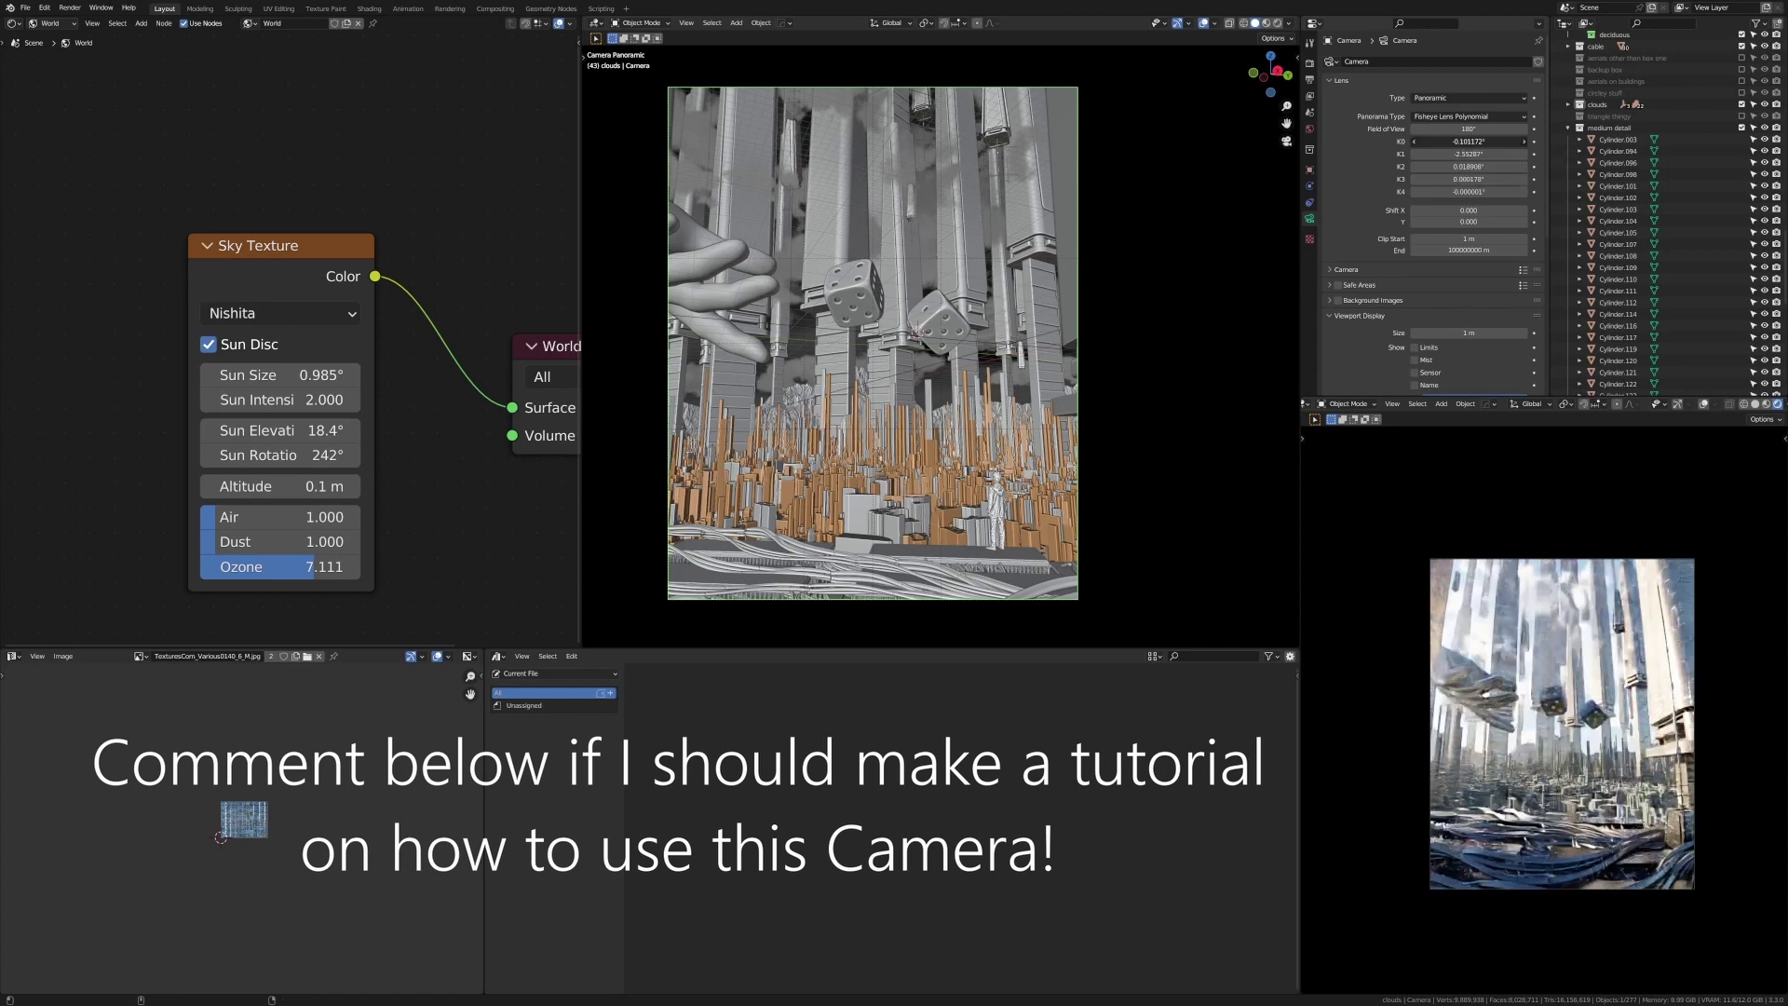
key("Escape")
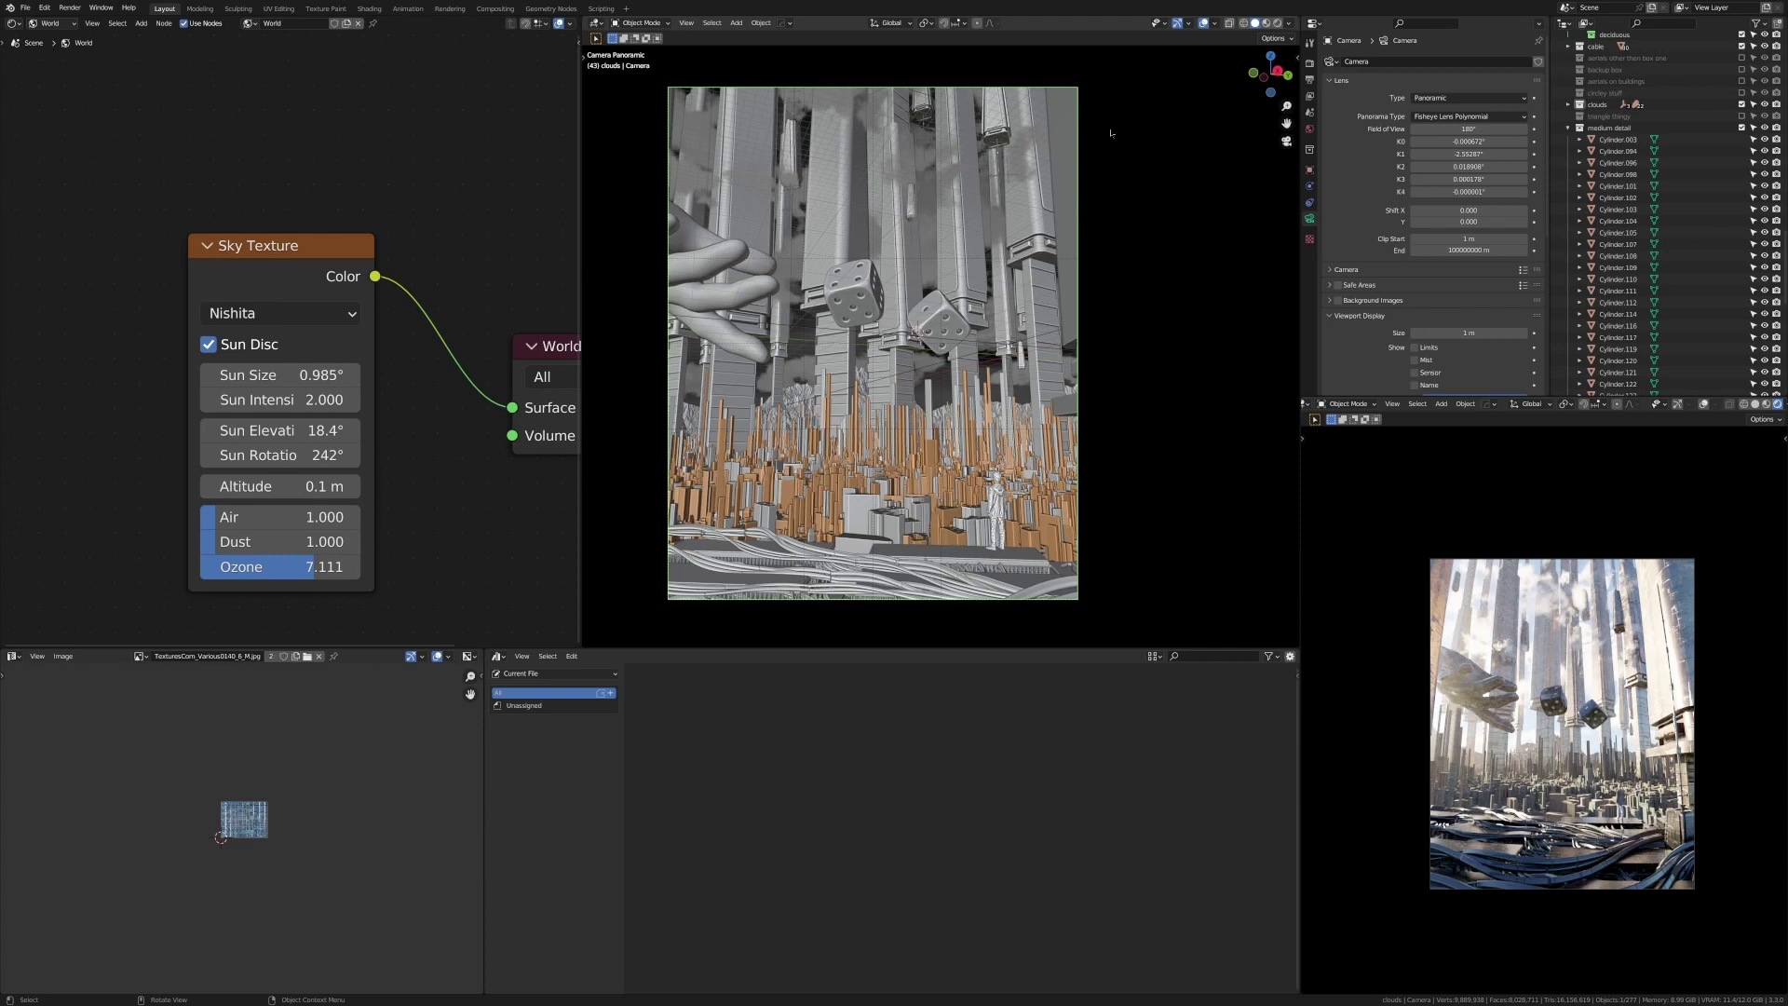
Try rotating the panoramic camera about its local Y axis and its local X axis
key("r")
key("y")
key("y")
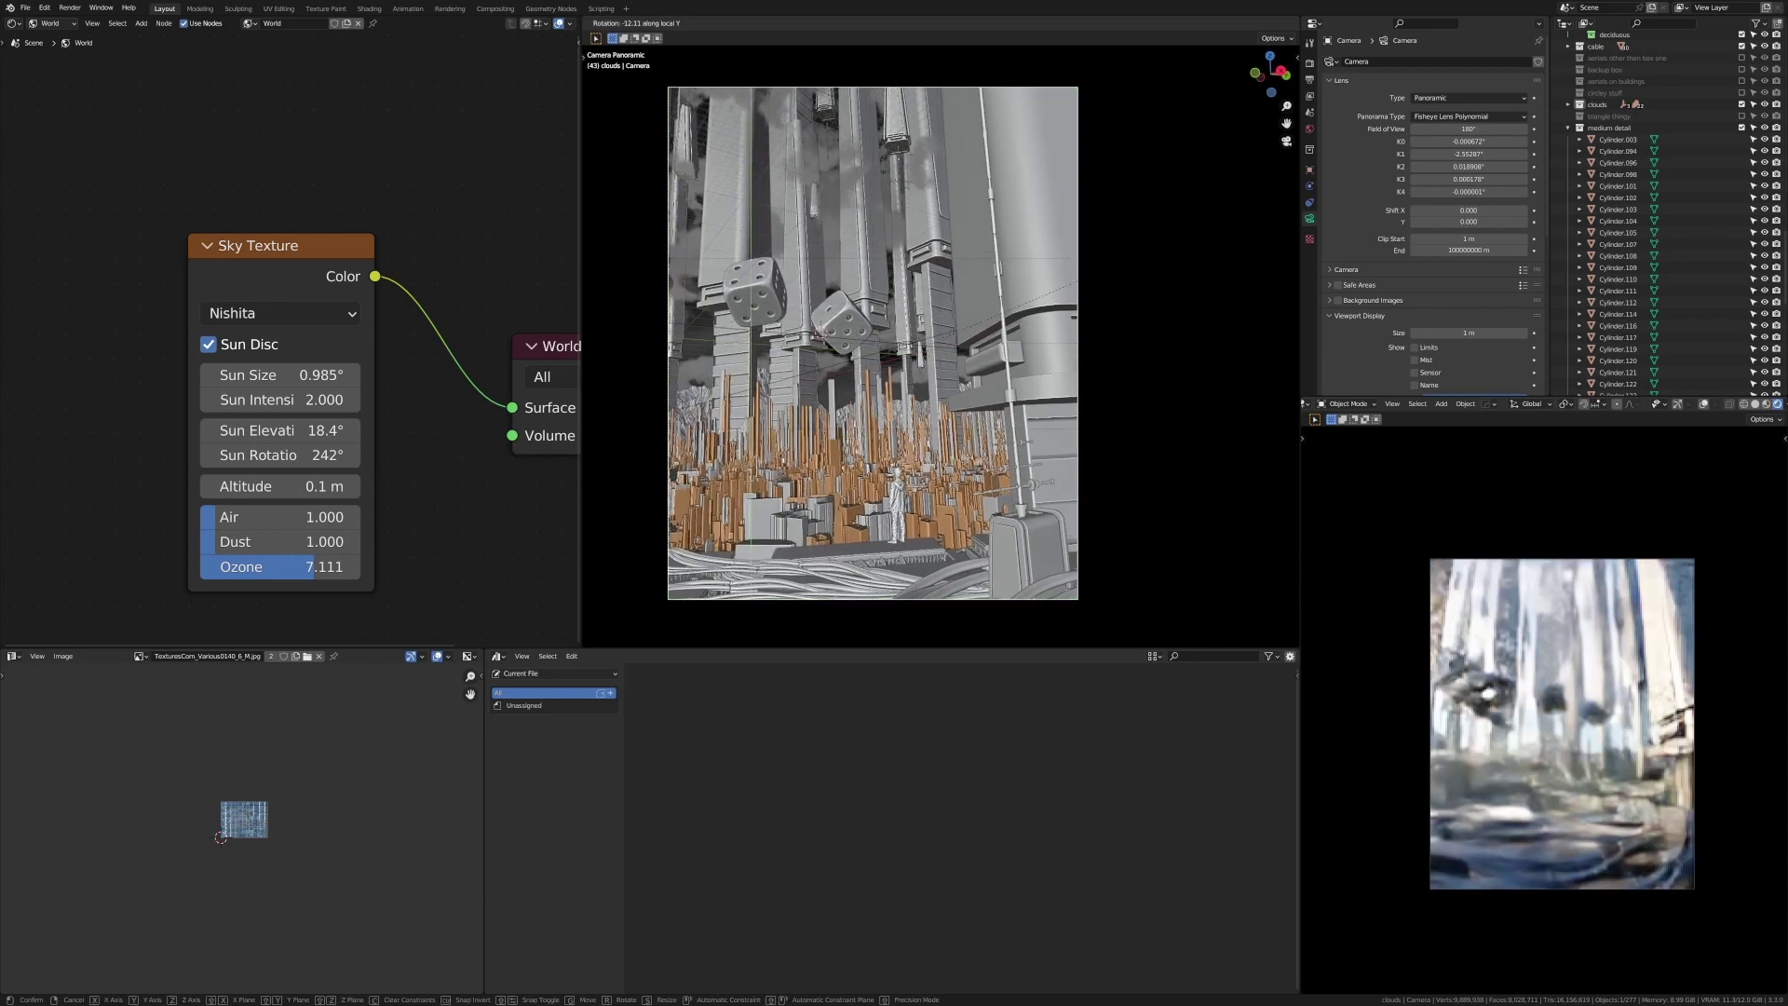
key("x")
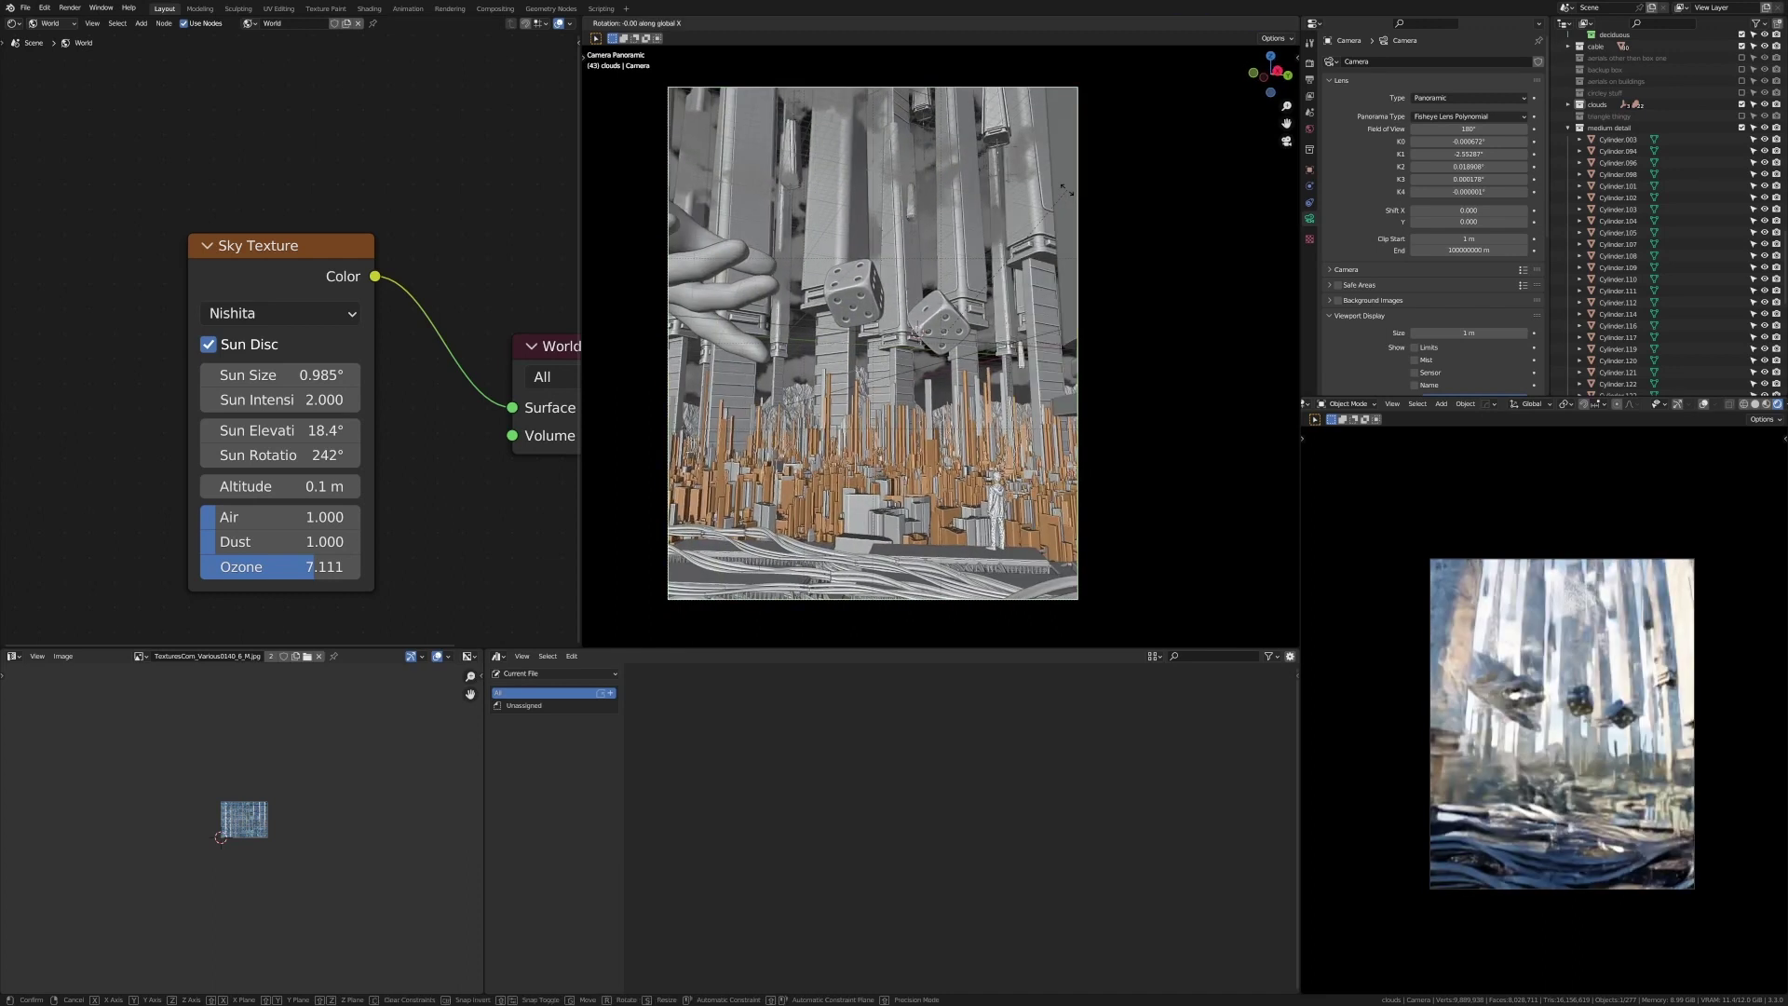
key("x")
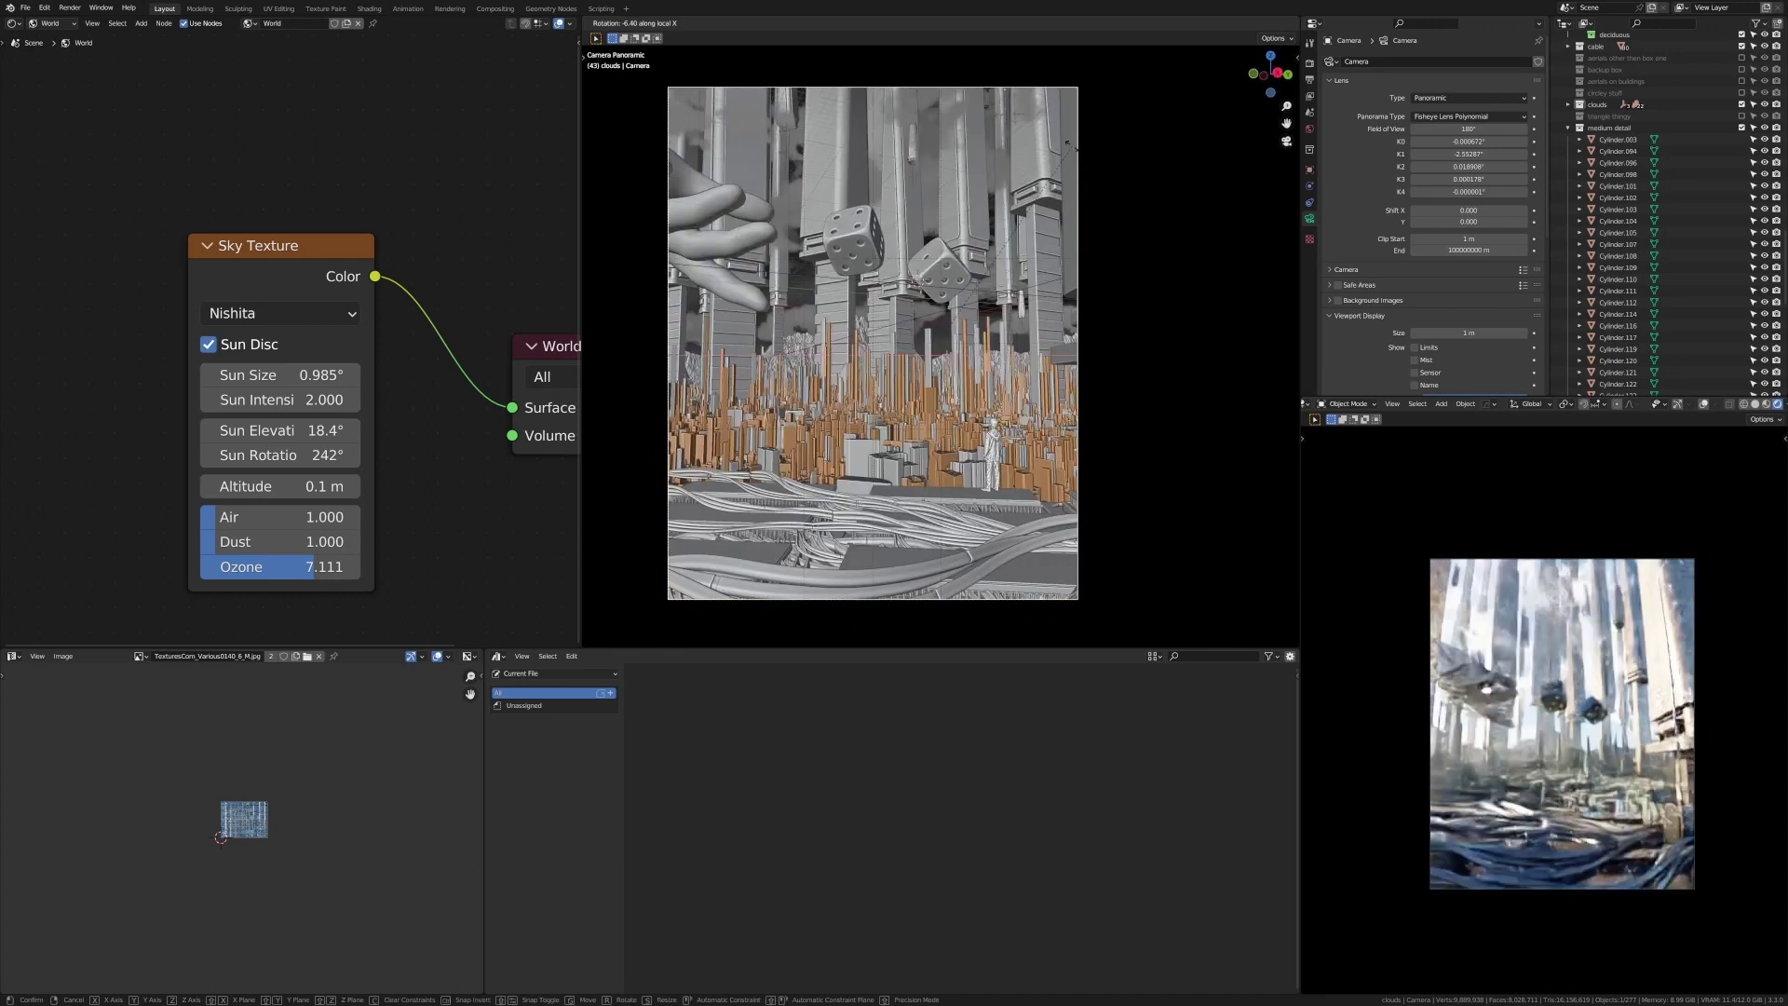
Try moving the panoramic camera vertically along the global Z axis
key("g")
key("z")
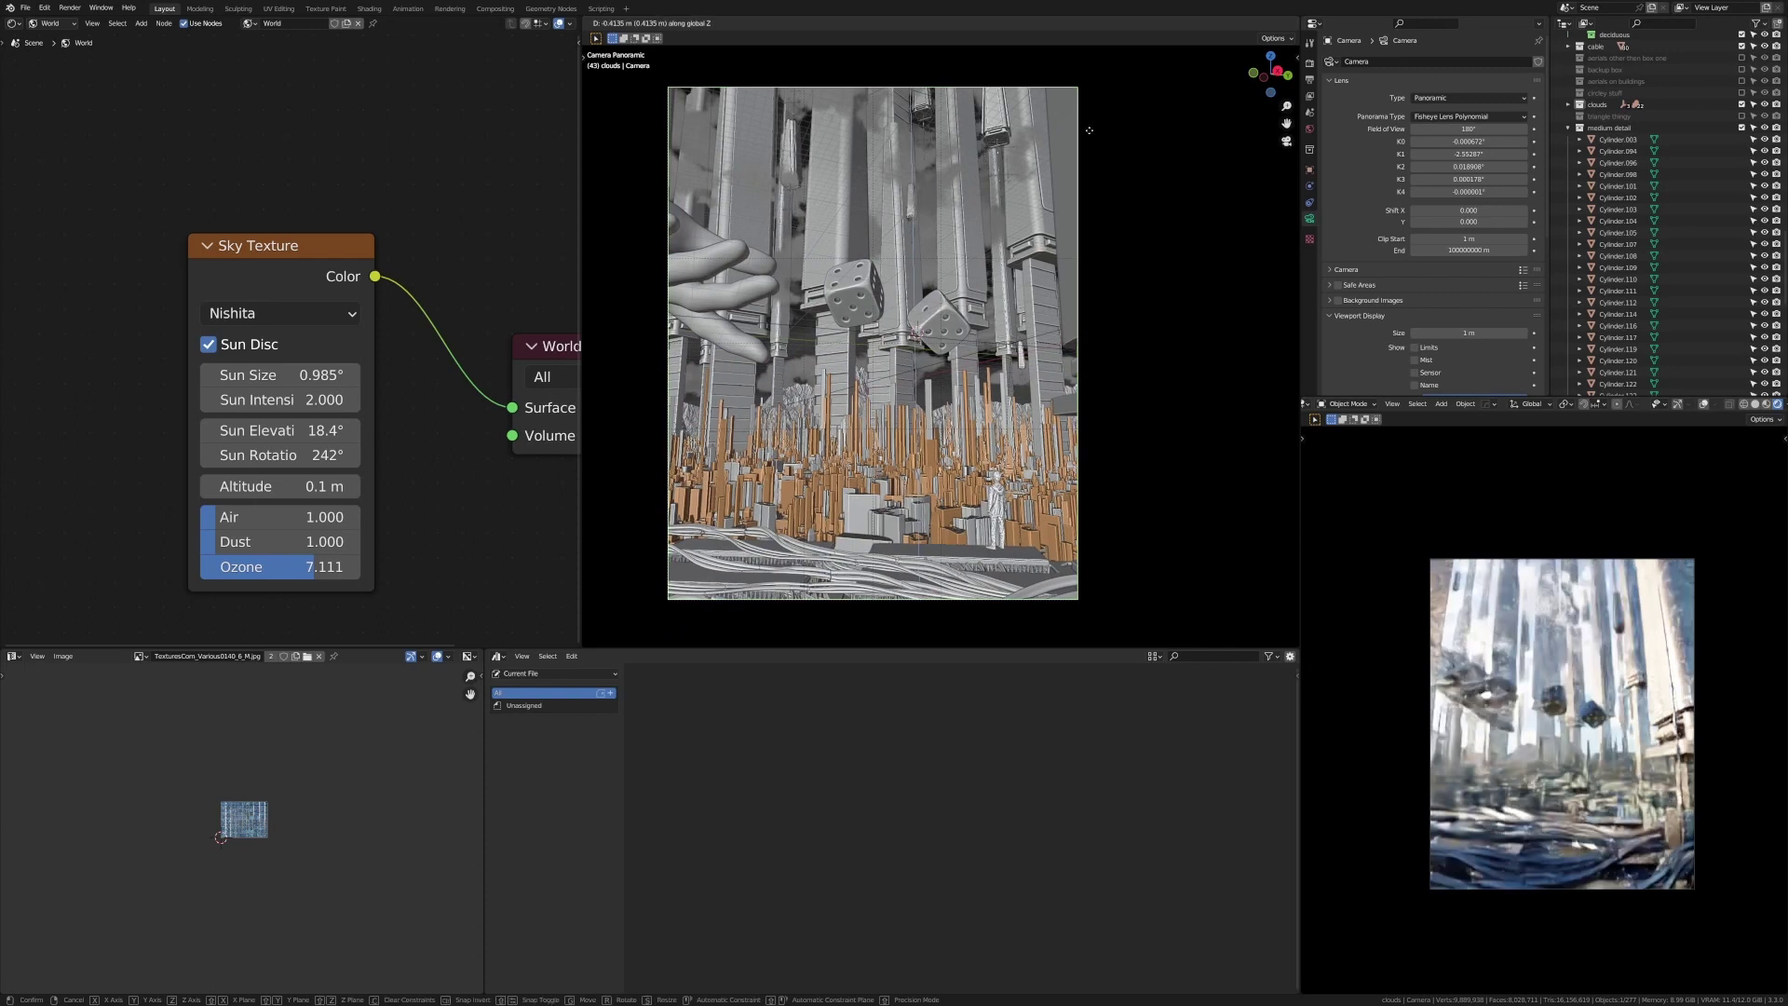
left_click(1088, 130)
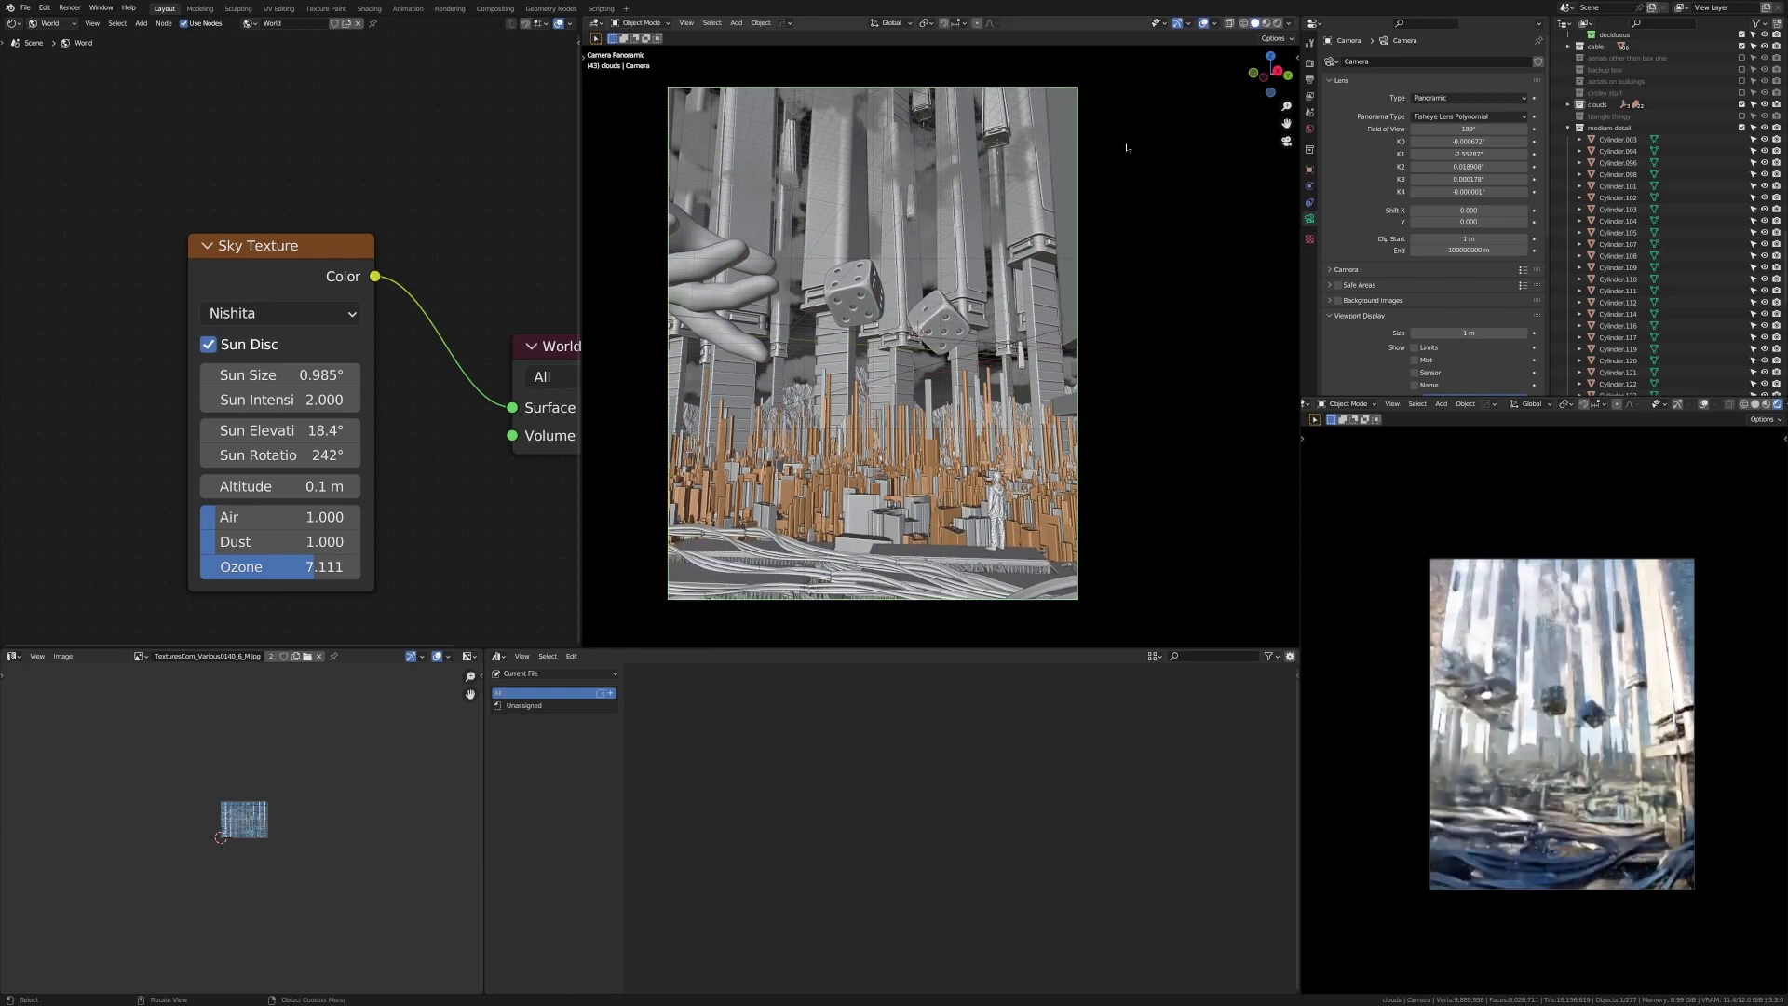
Try rolling the panoramic camera about its local Z axis
key("r")
key("z")
key("z")
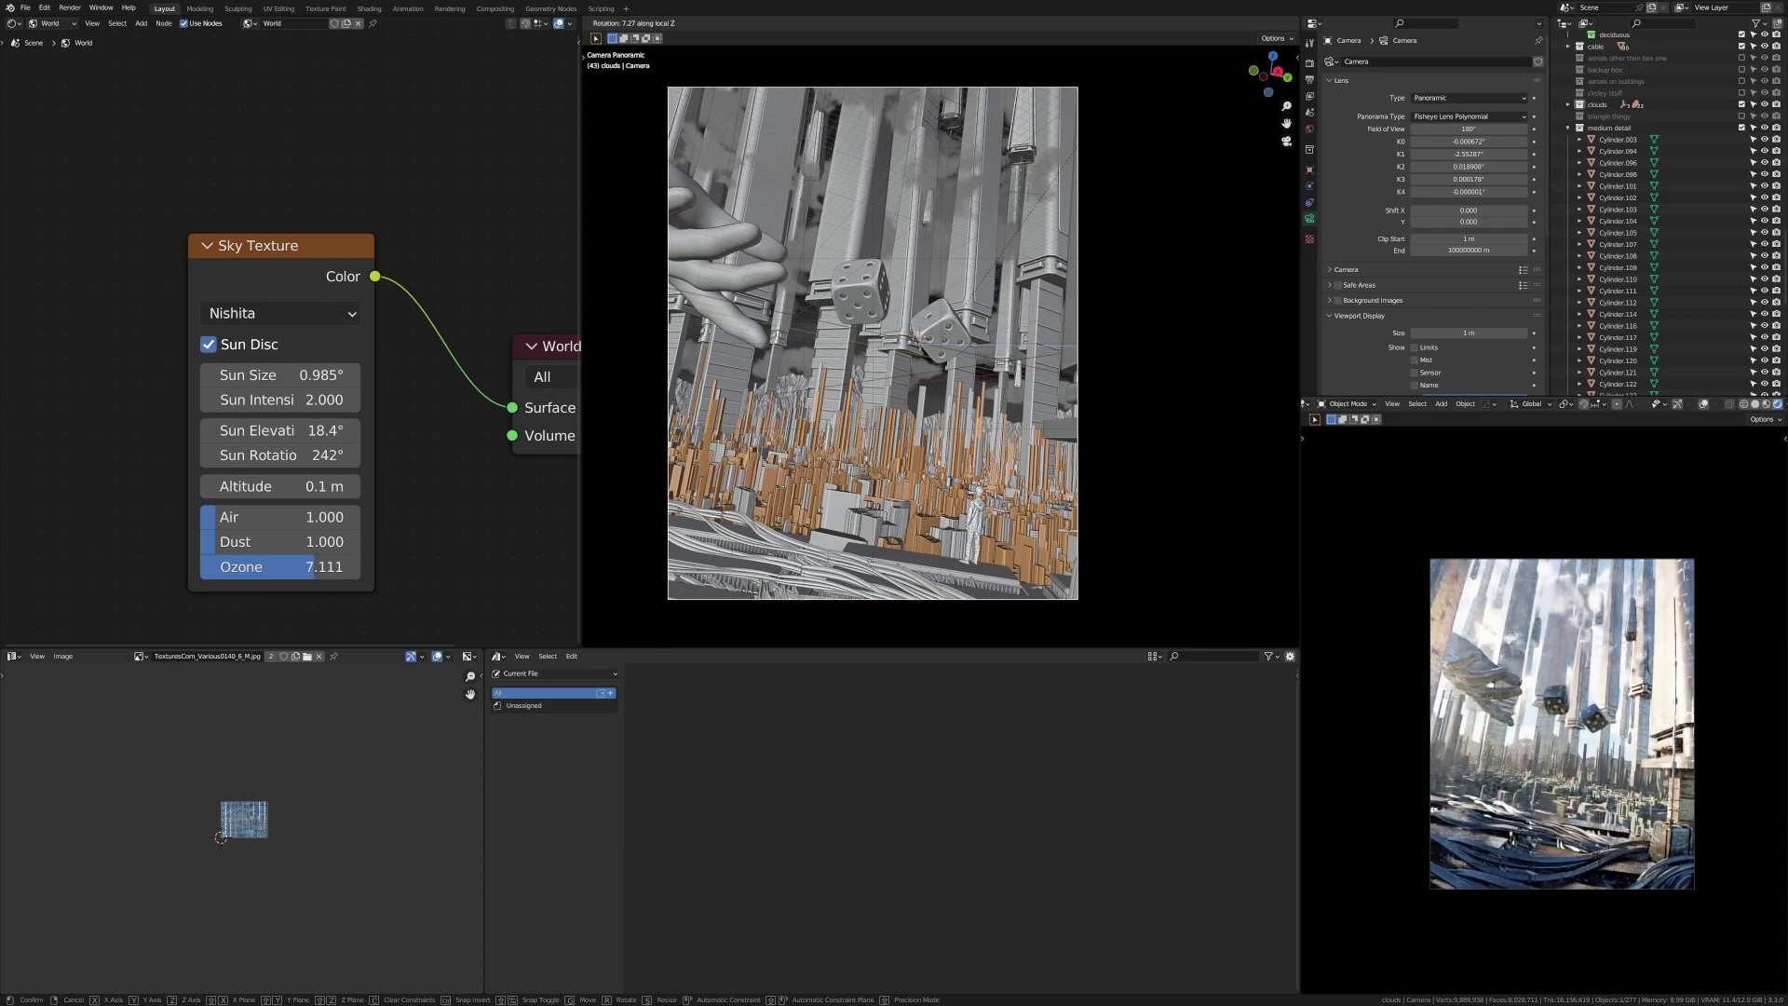
left_click(1168, 224)
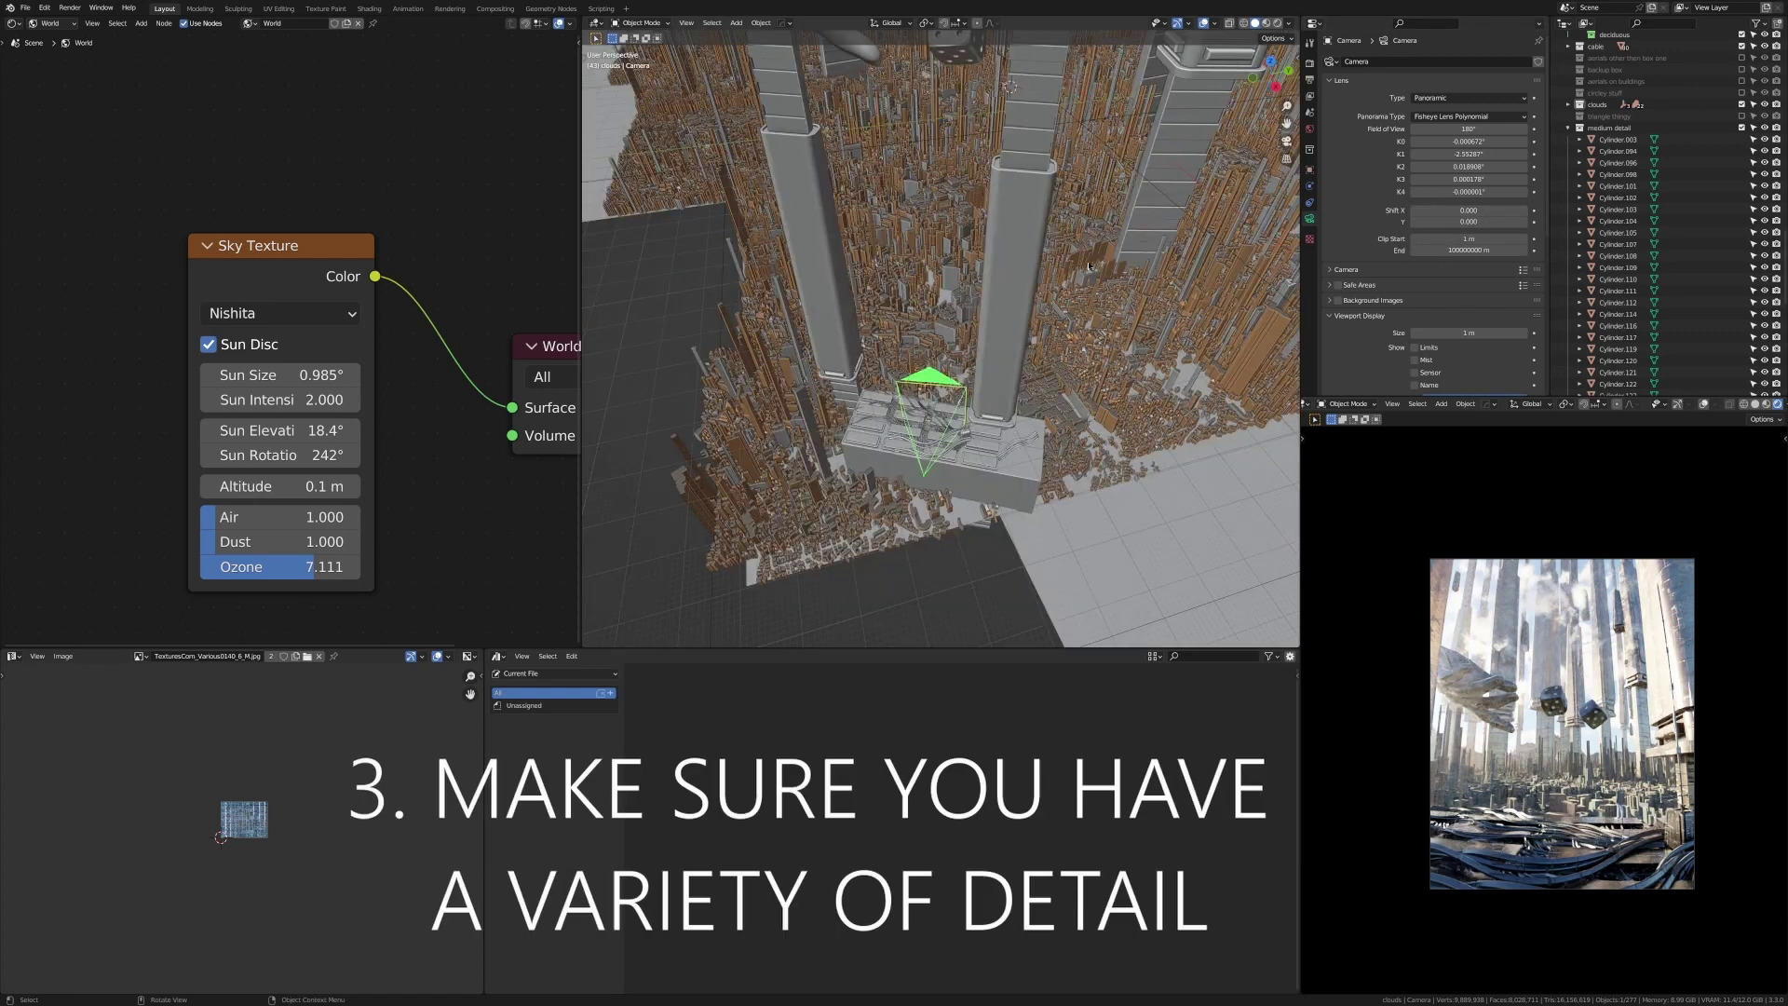
Exclude the cable and medium detail collections from the scene as seen through the camera
key("KP_0")
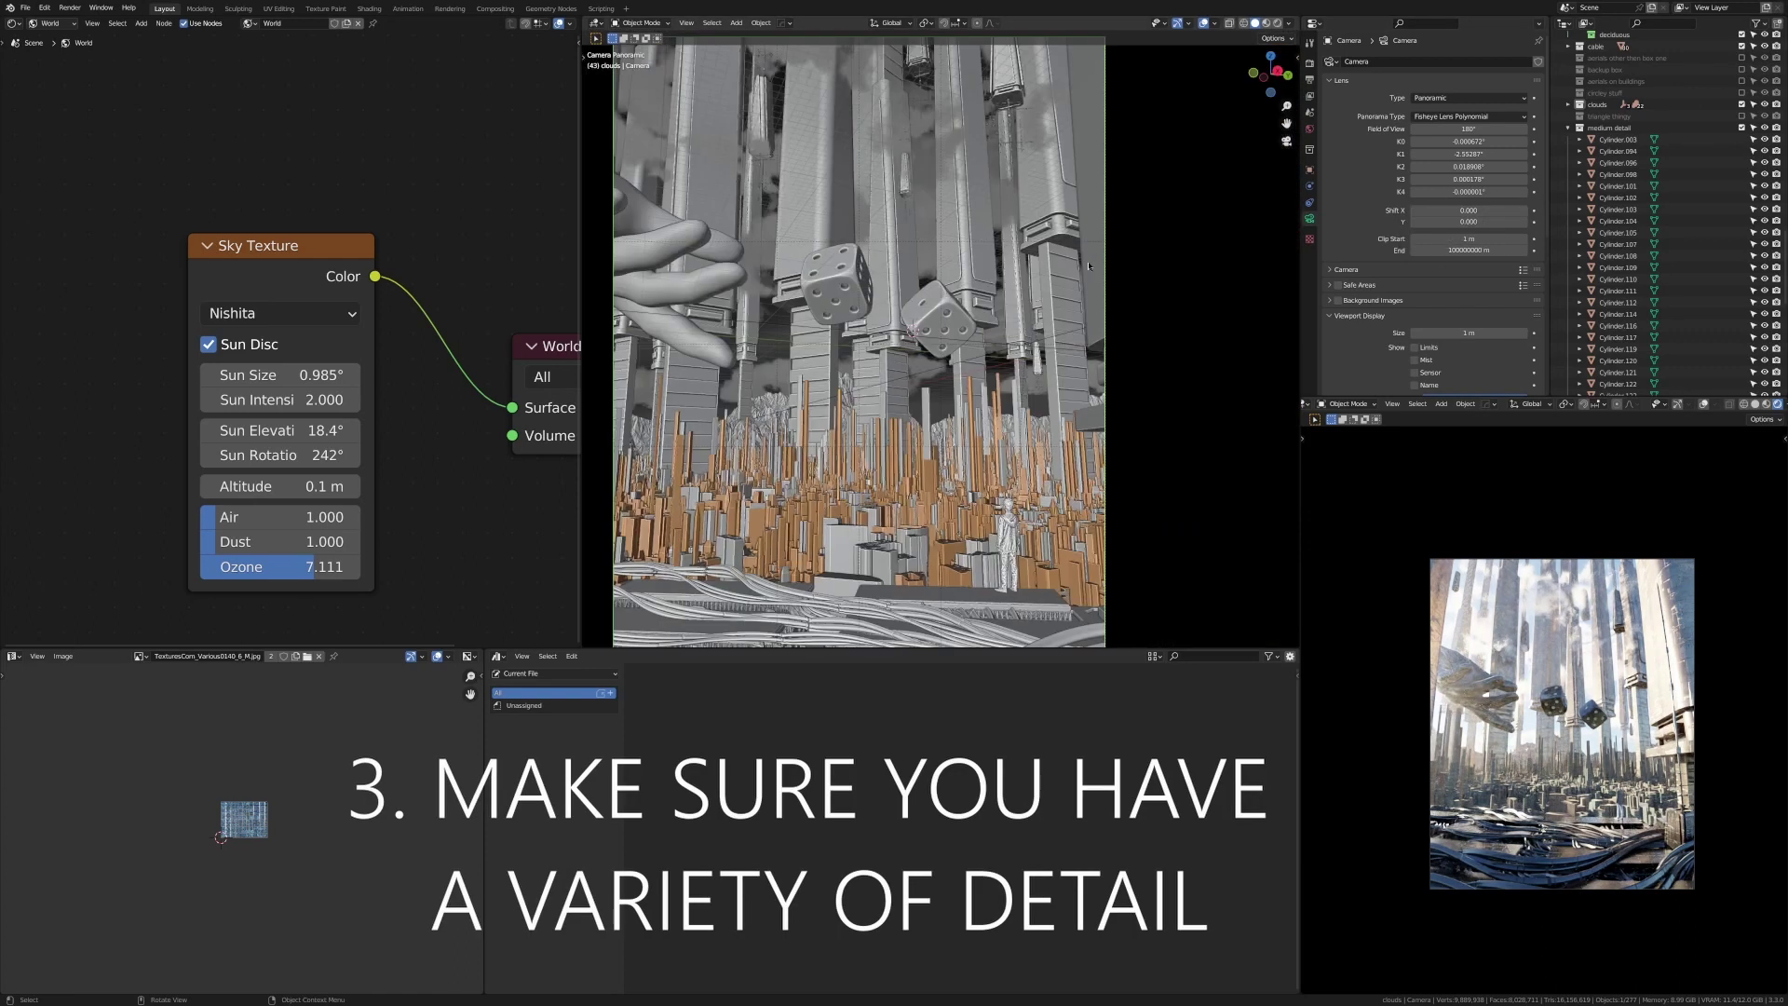
scroll(1089, 266, "down", 5)
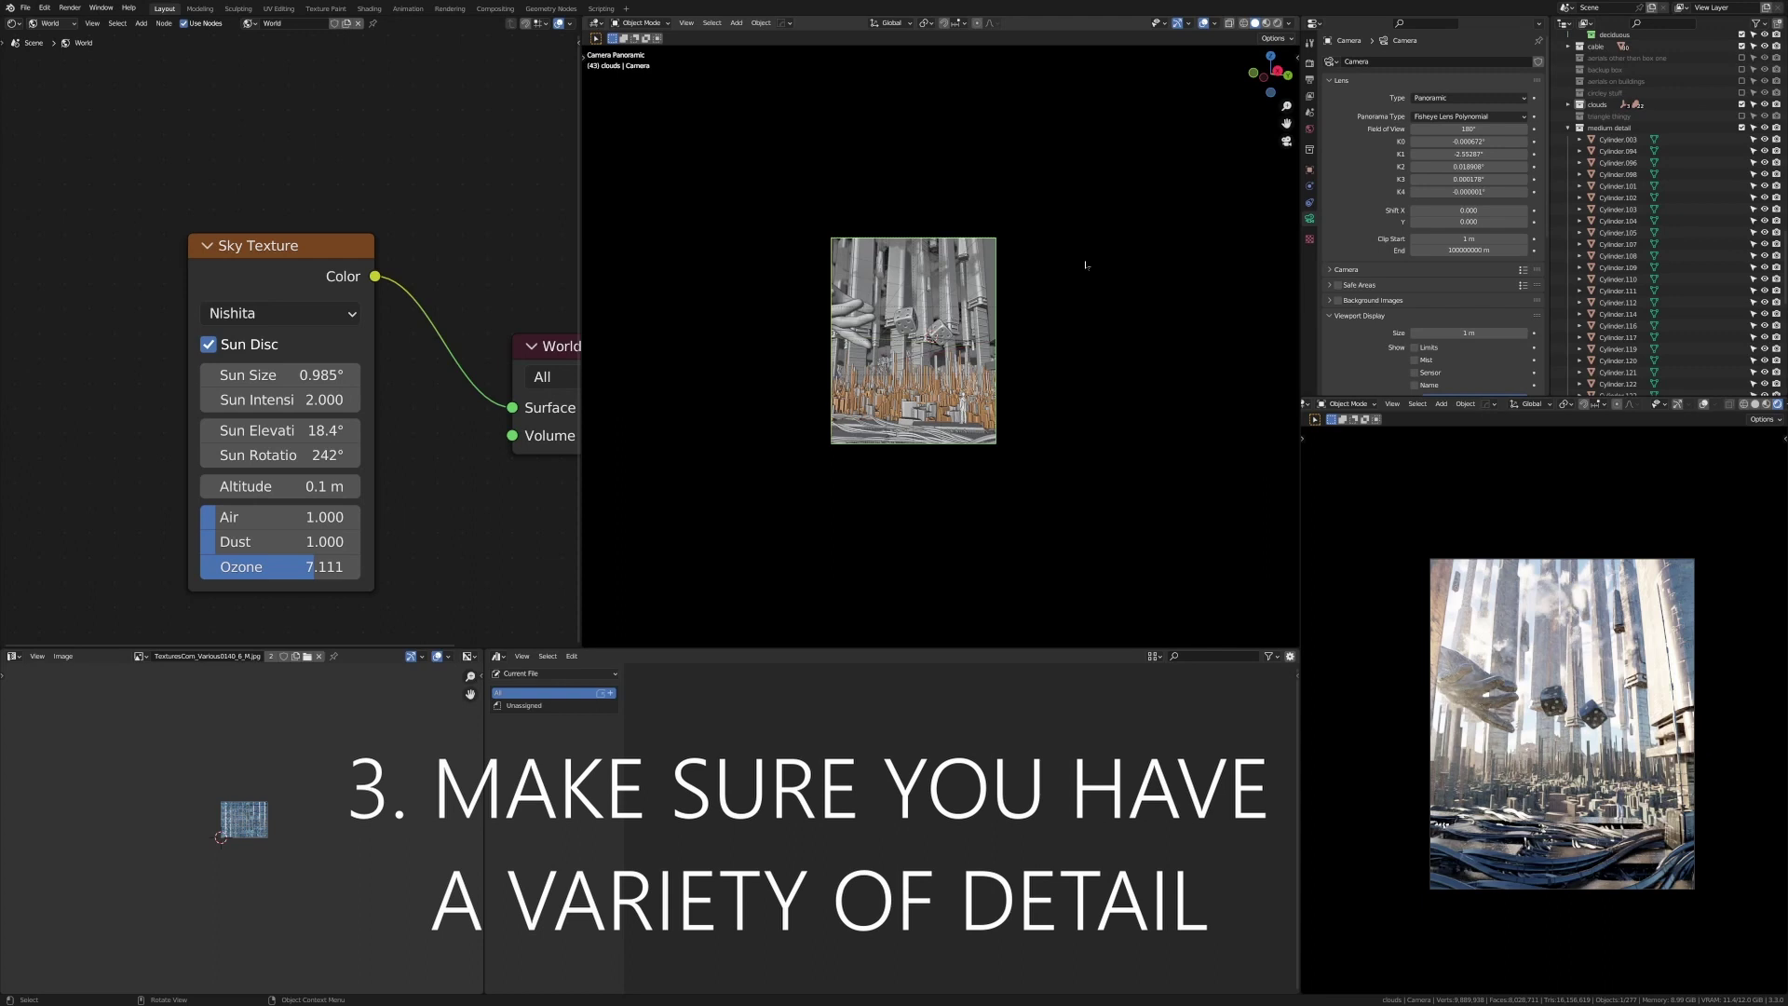
scroll(1719, 286, "up", 7)
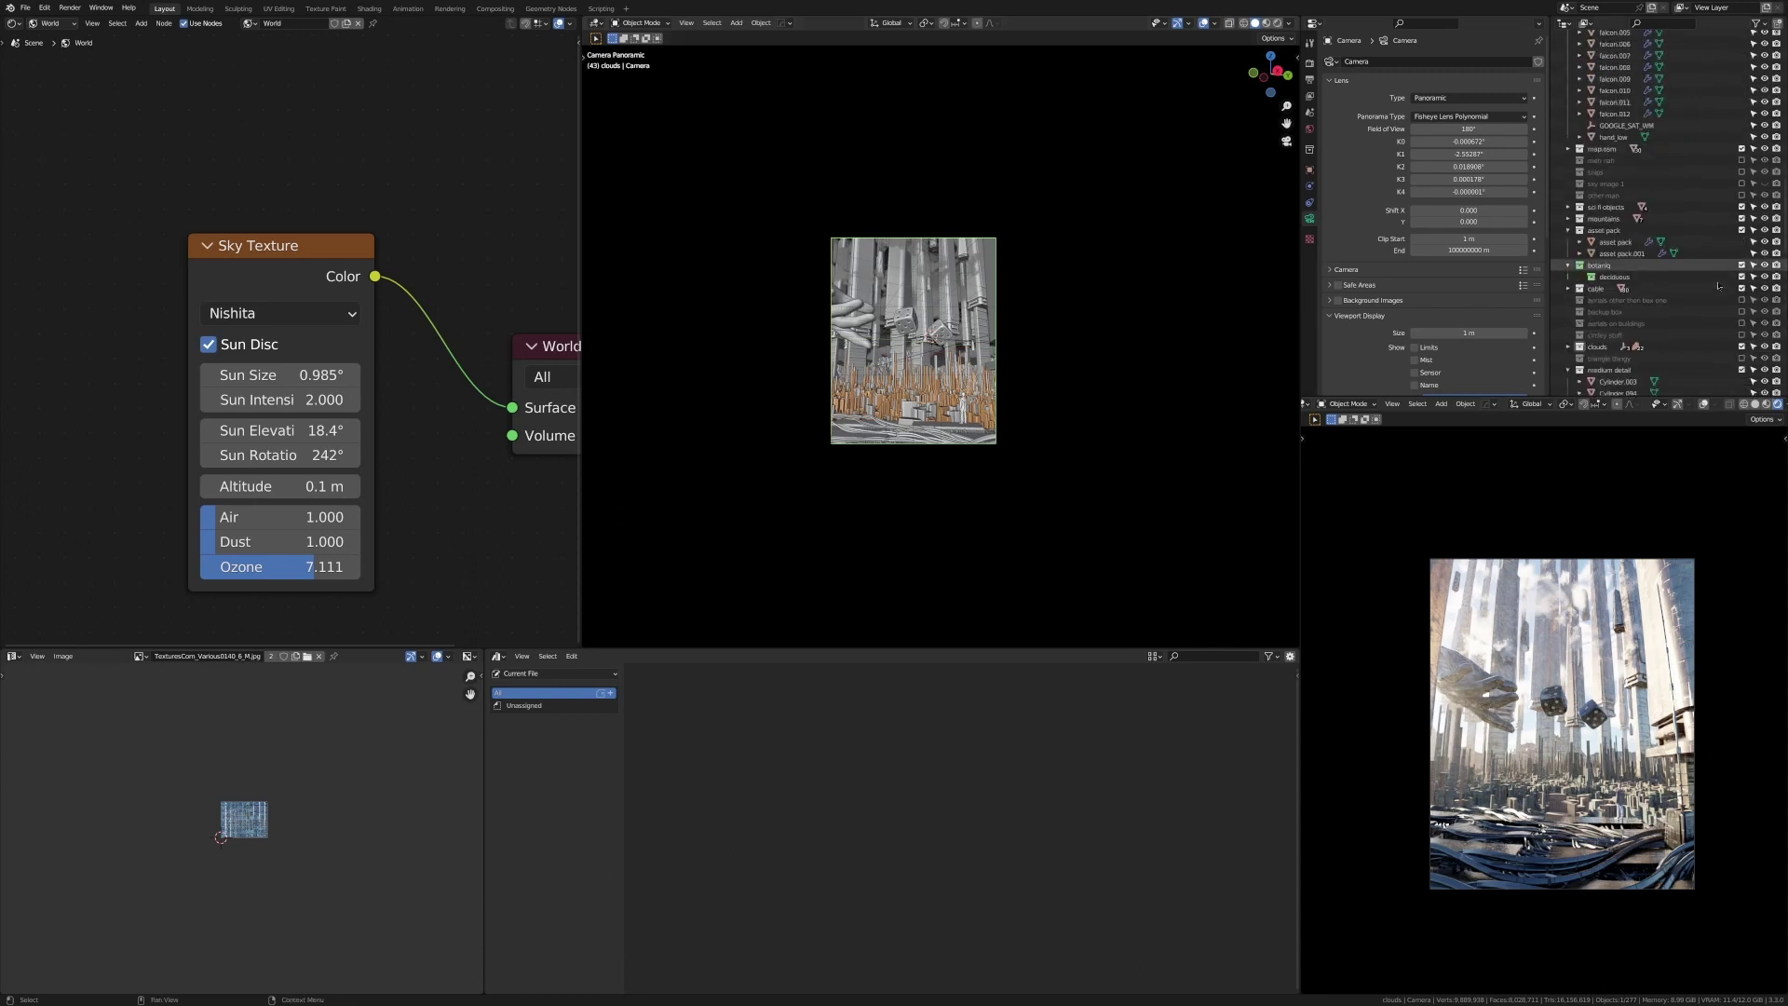
scroll(1720, 286, "down", 4)
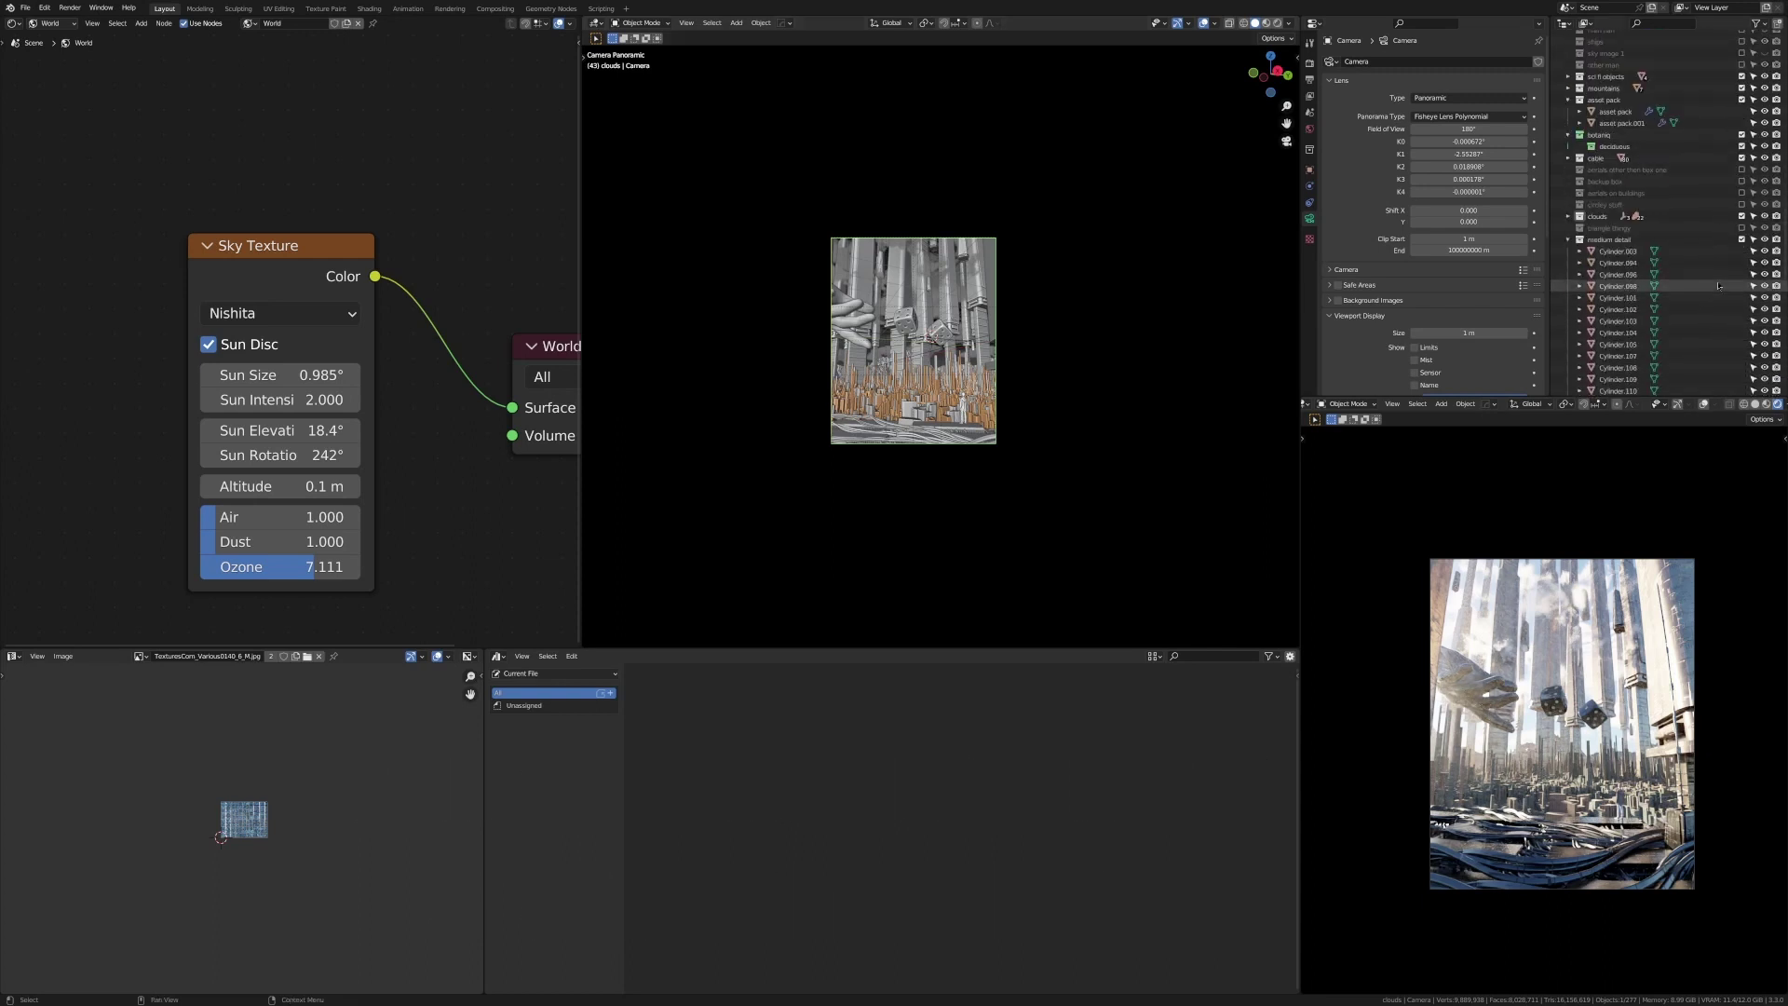
left_click(1743, 241)
scroll(1237, 300, "up", 4)
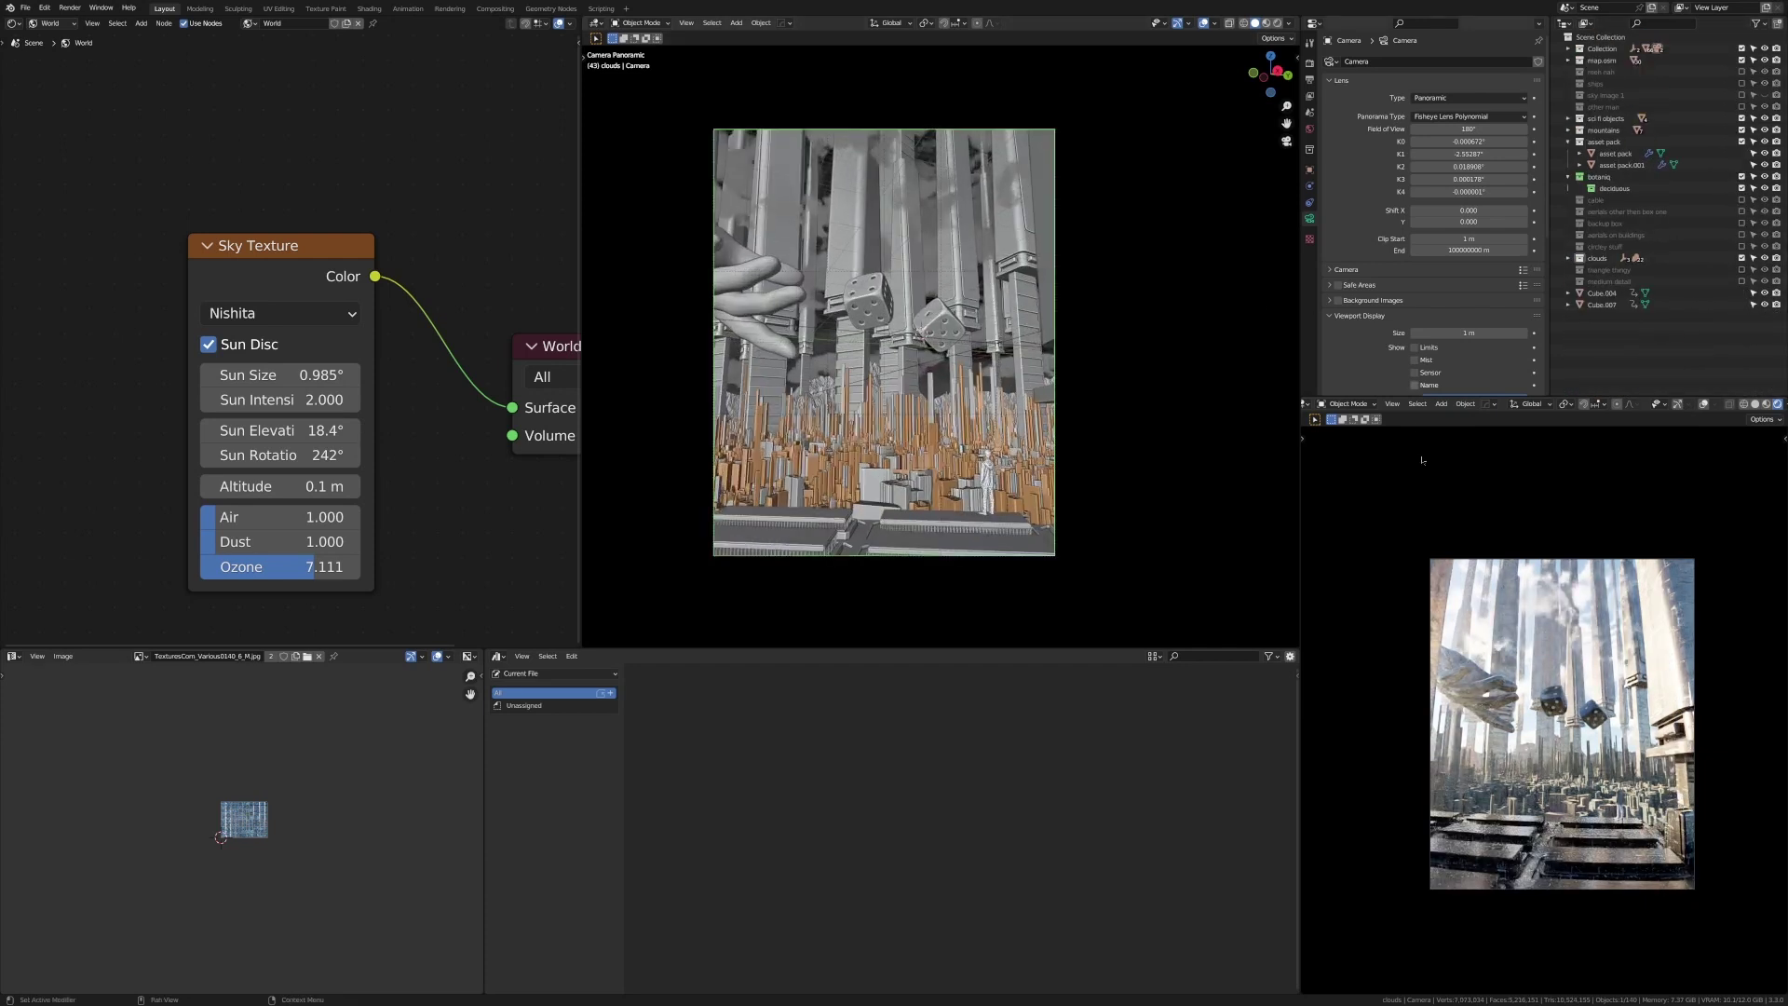
Inspect the bare foreground in the rendered view and re-enable the cable and medium detail collections
key("KP_0")
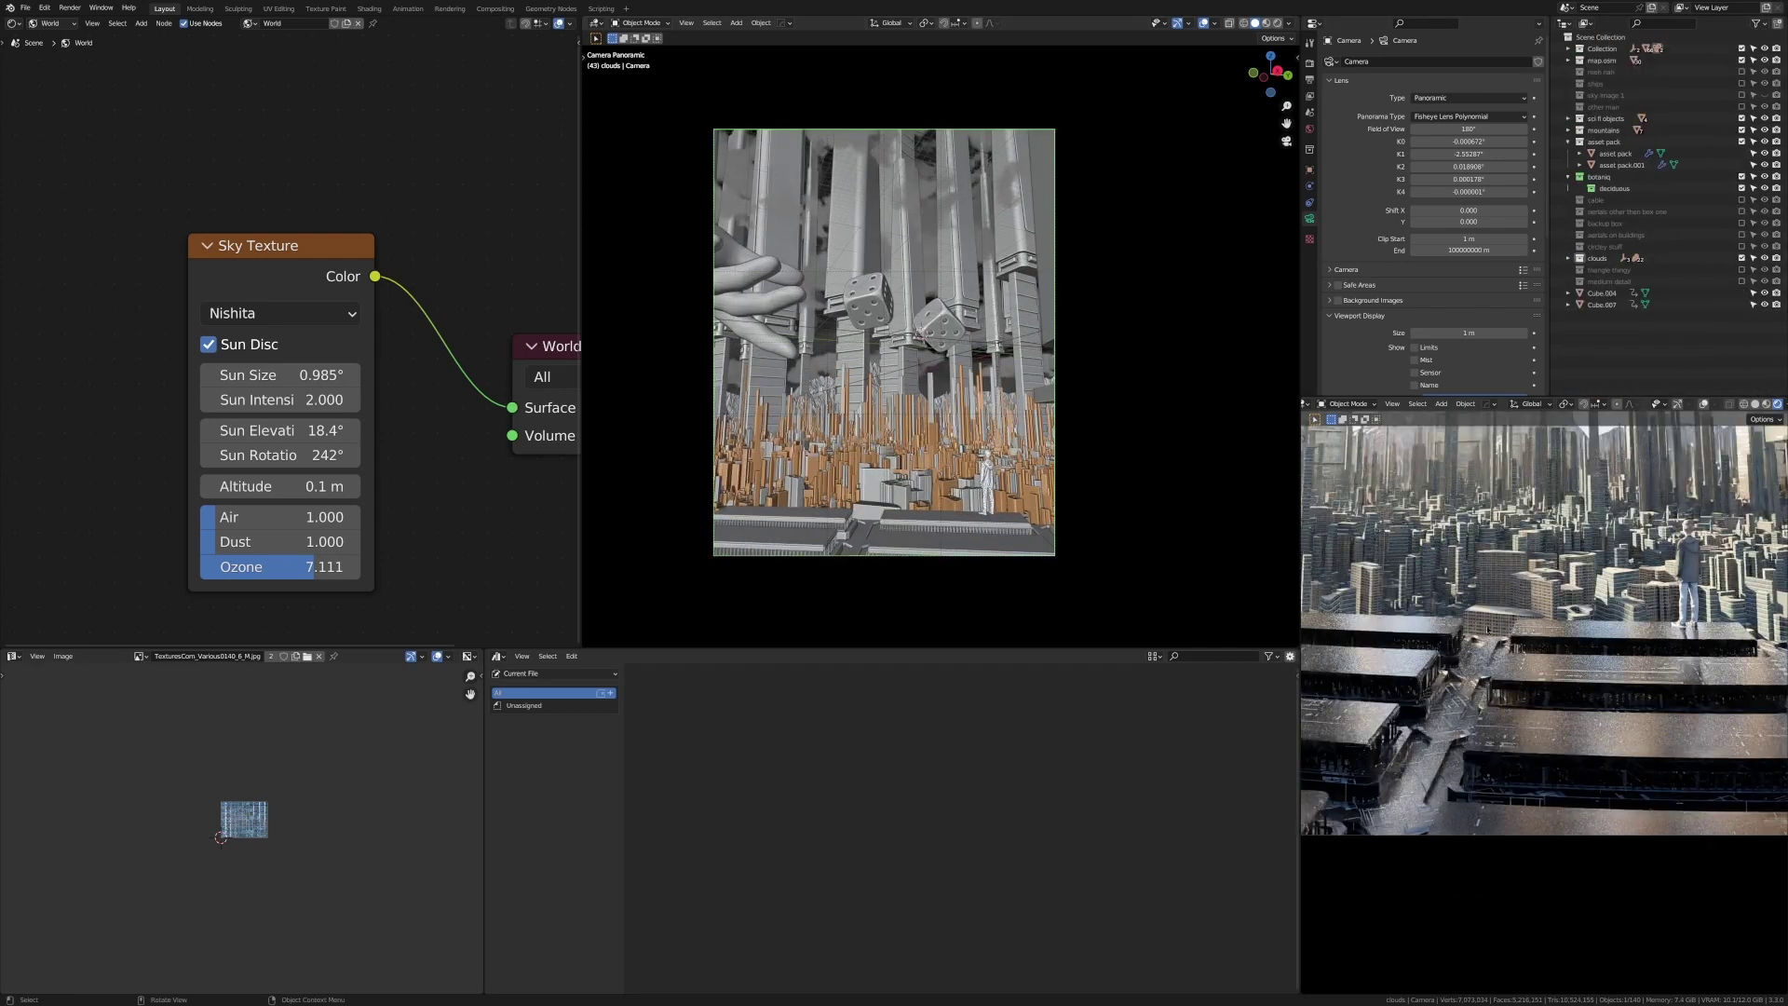
key("KP_0")
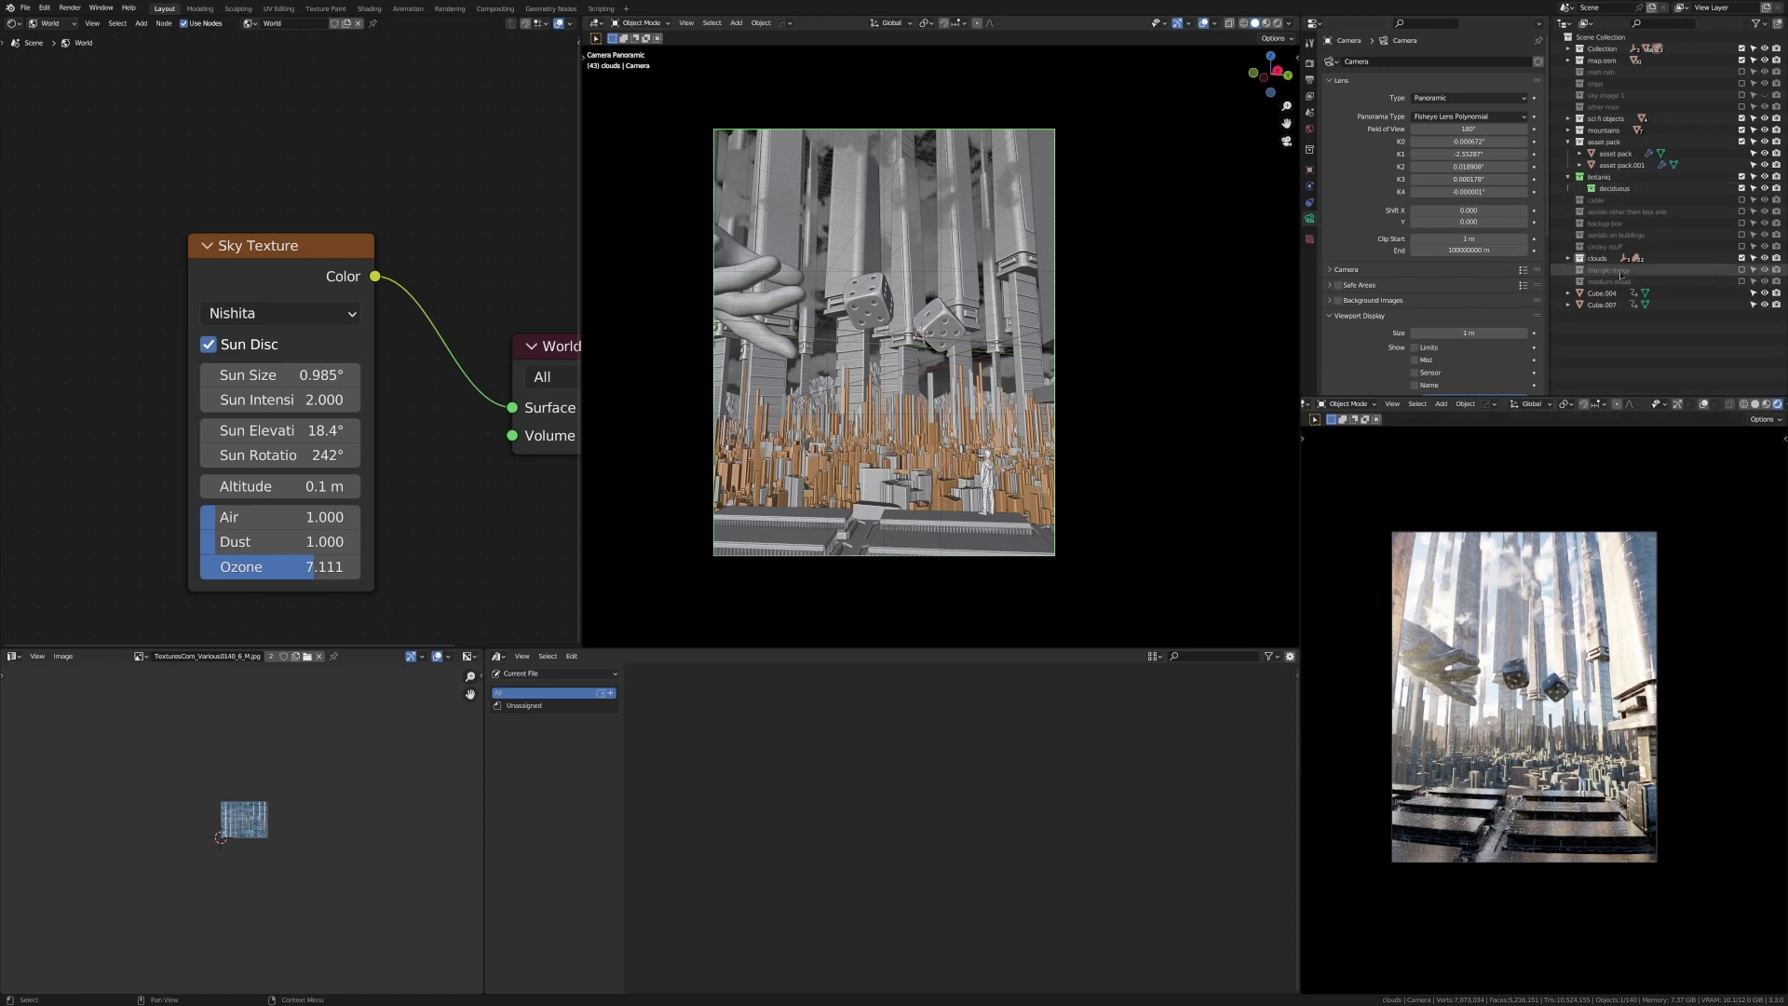
left_click(1742, 199)
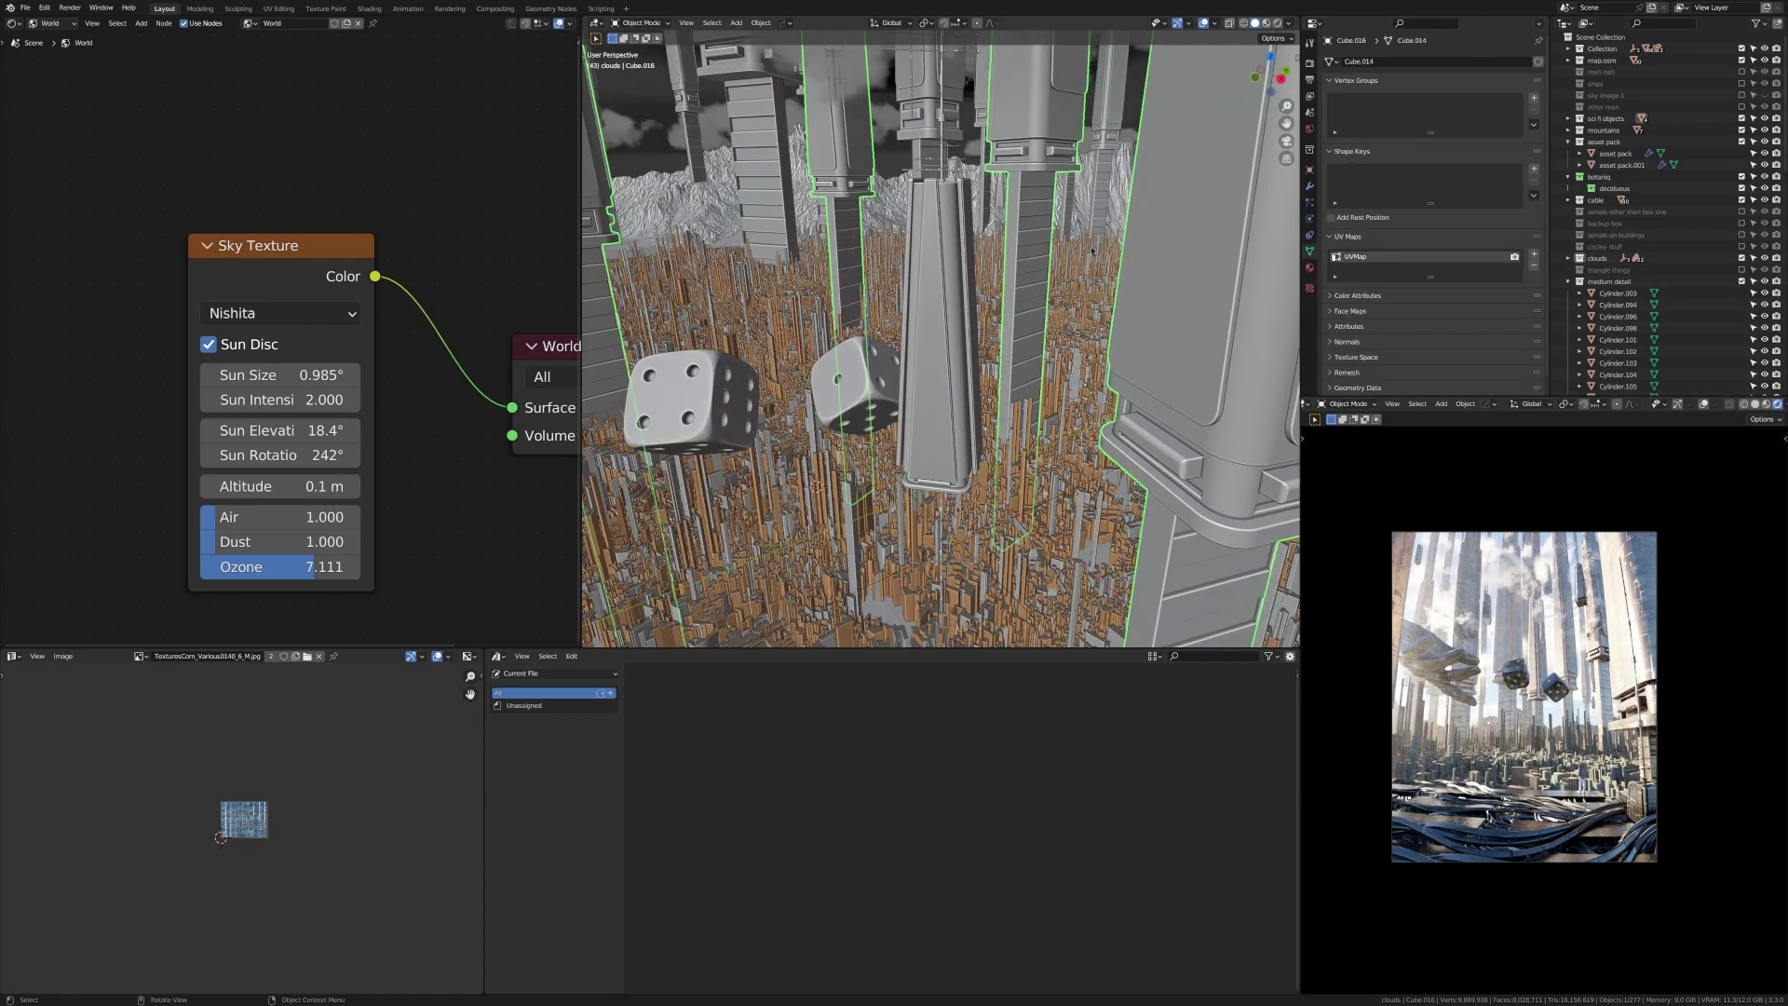
Examine the tall towers and the varied detail around them above the city, and return to the camera view
middle_click_drag(1141, 249, 1172, 301)
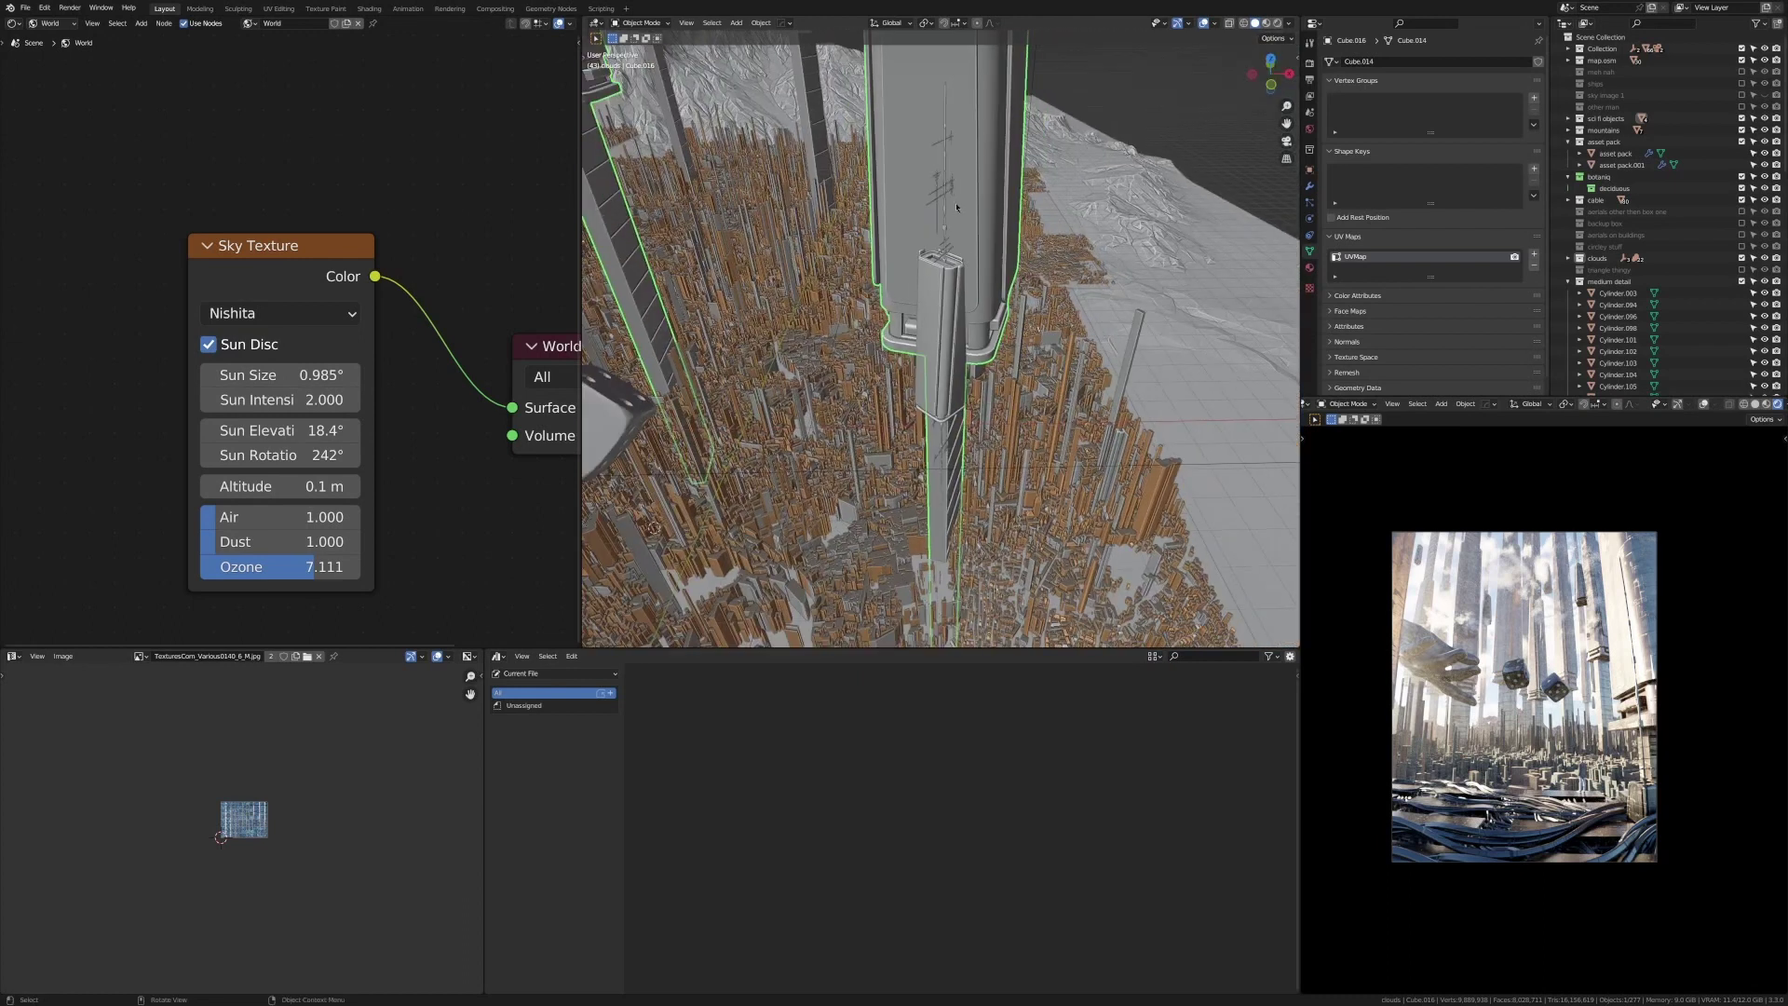
scroll(956, 207, "up", 5)
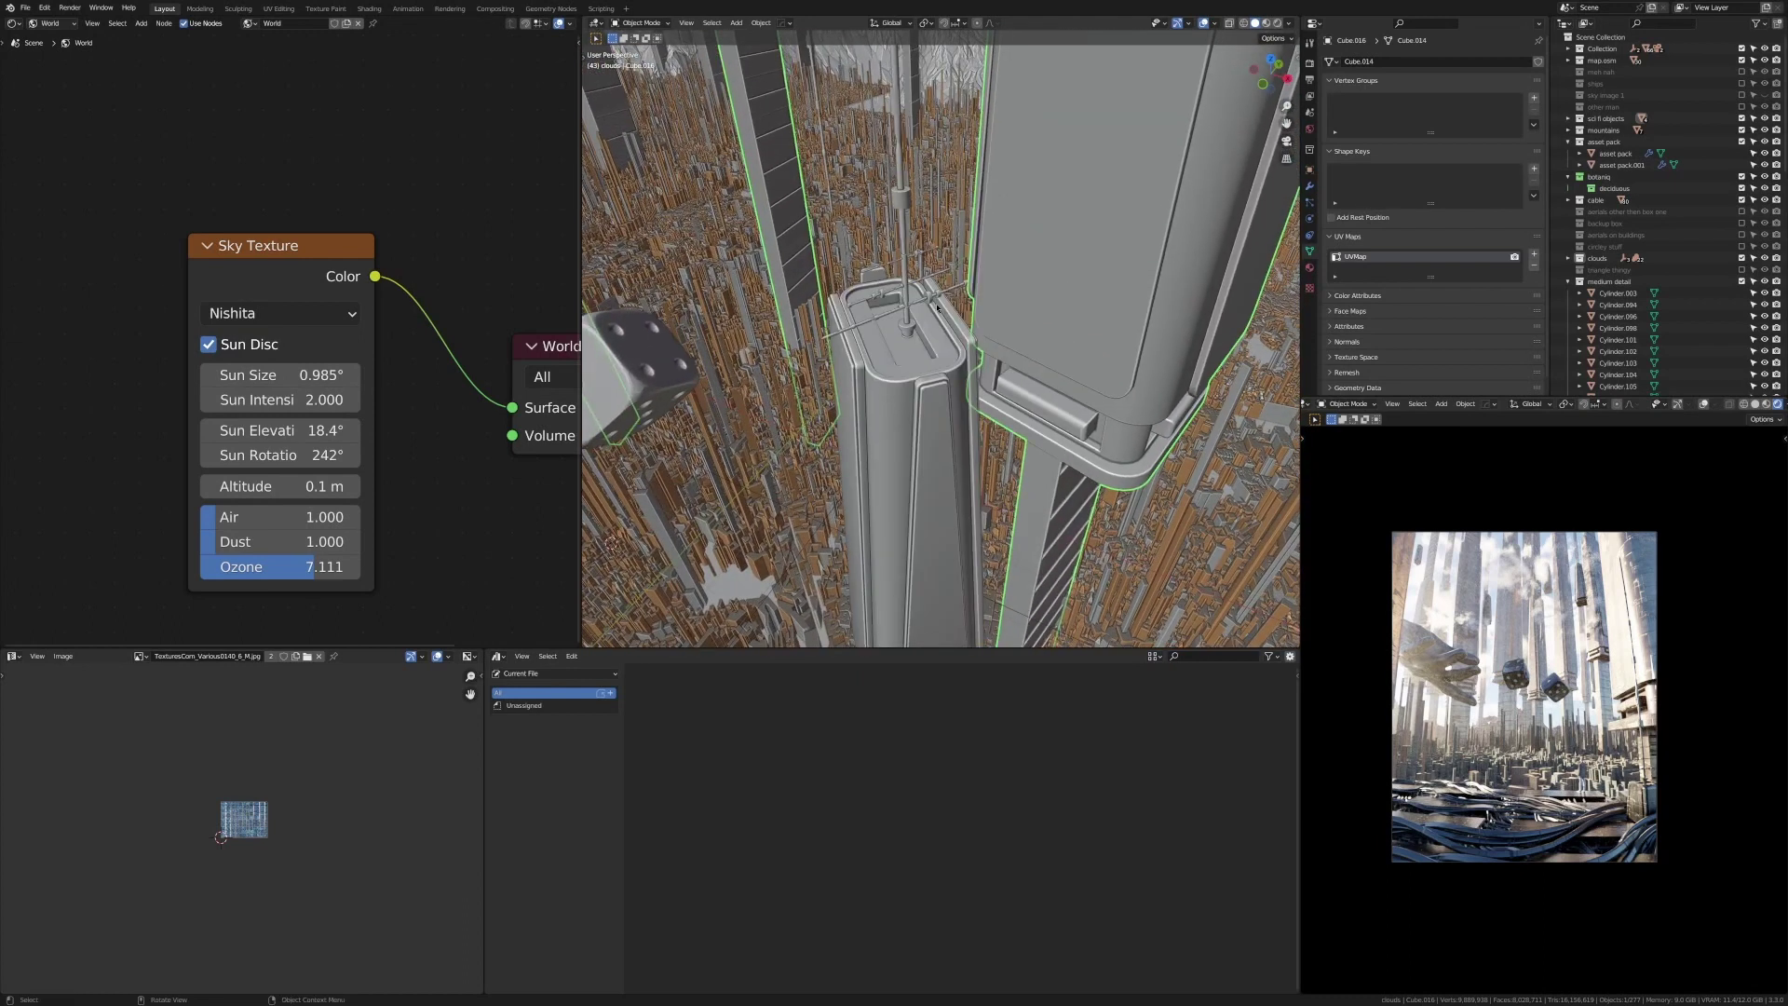
scroll(931, 306, "down", 10)
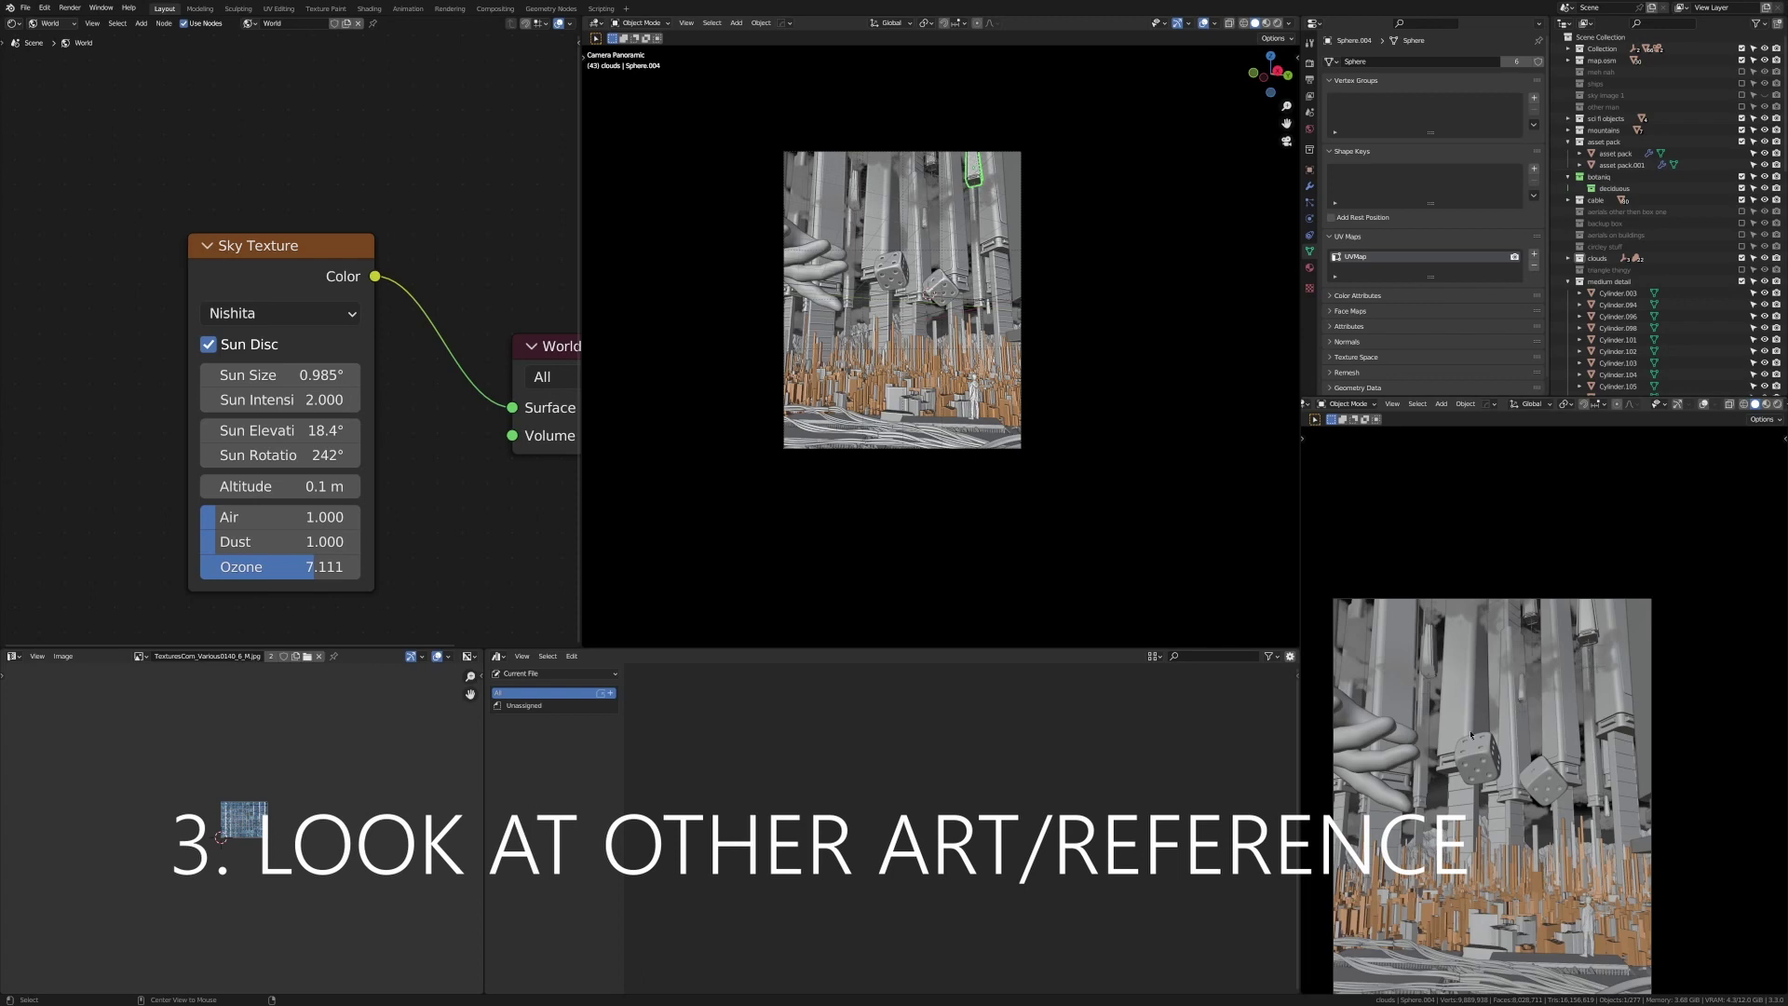
Switch to the Brave browser, search for images of "max hay city" and open the first pale skyscraper artwork as reference
key("alt+Tab")
key("alt+Tab")
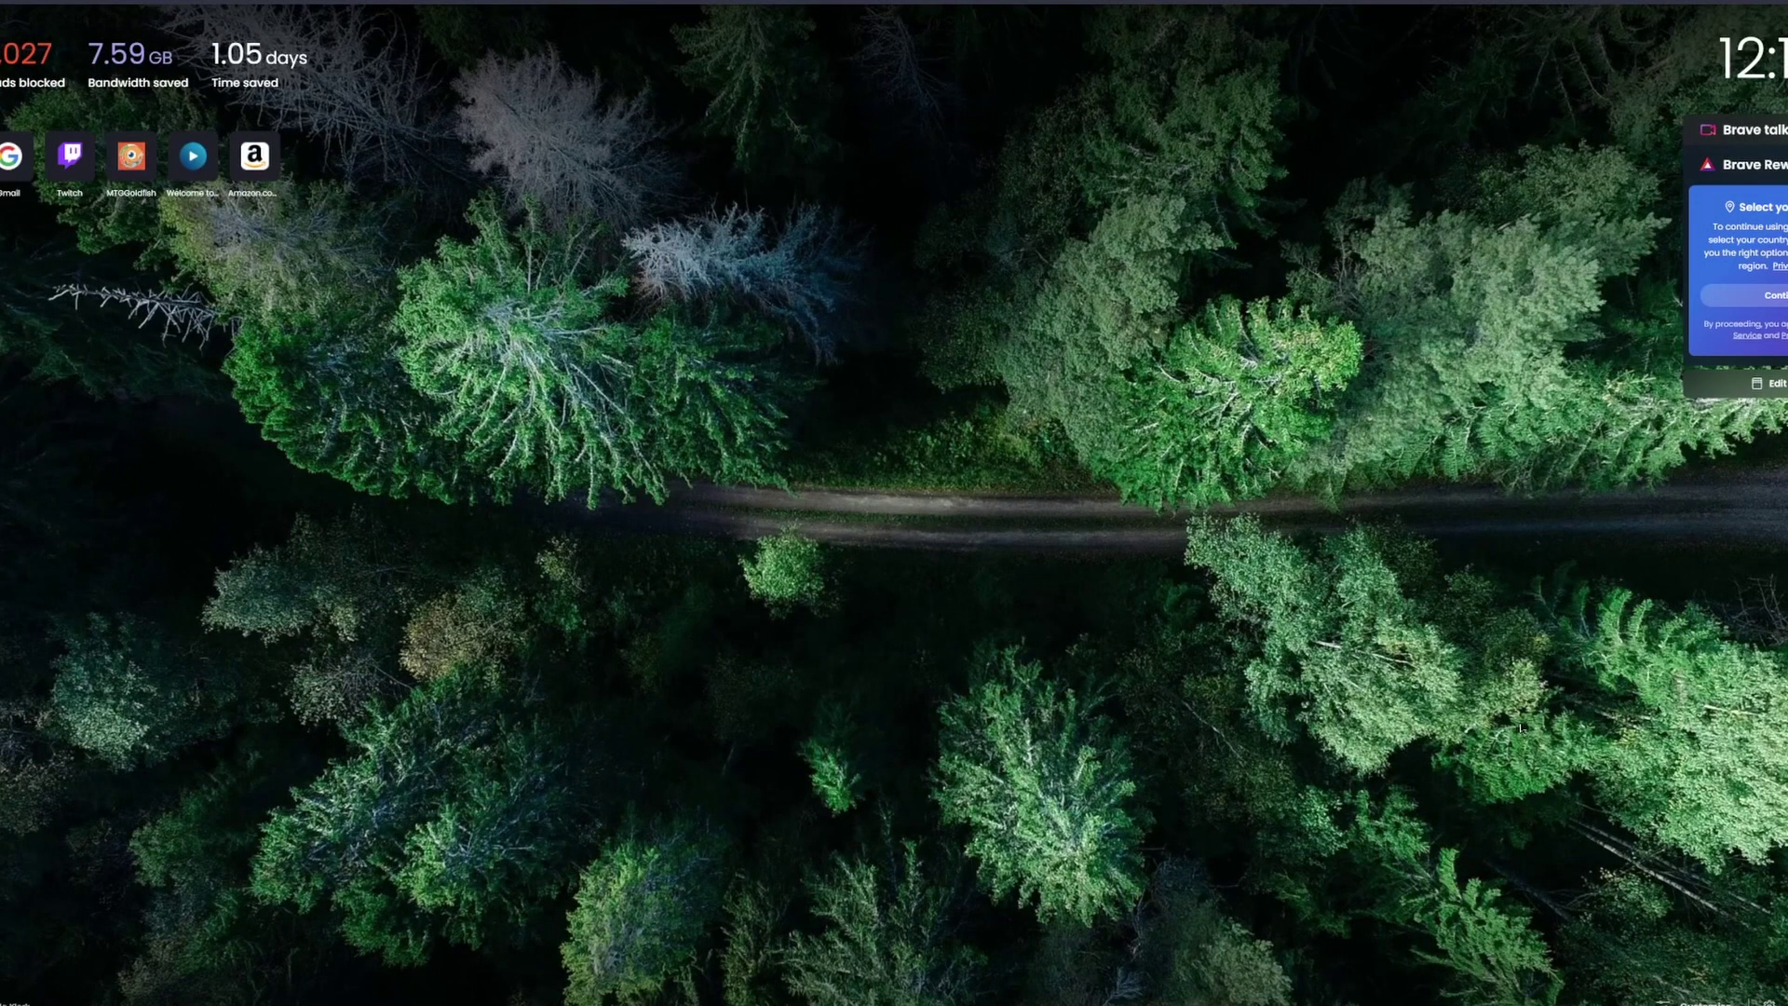
type("max hay c")
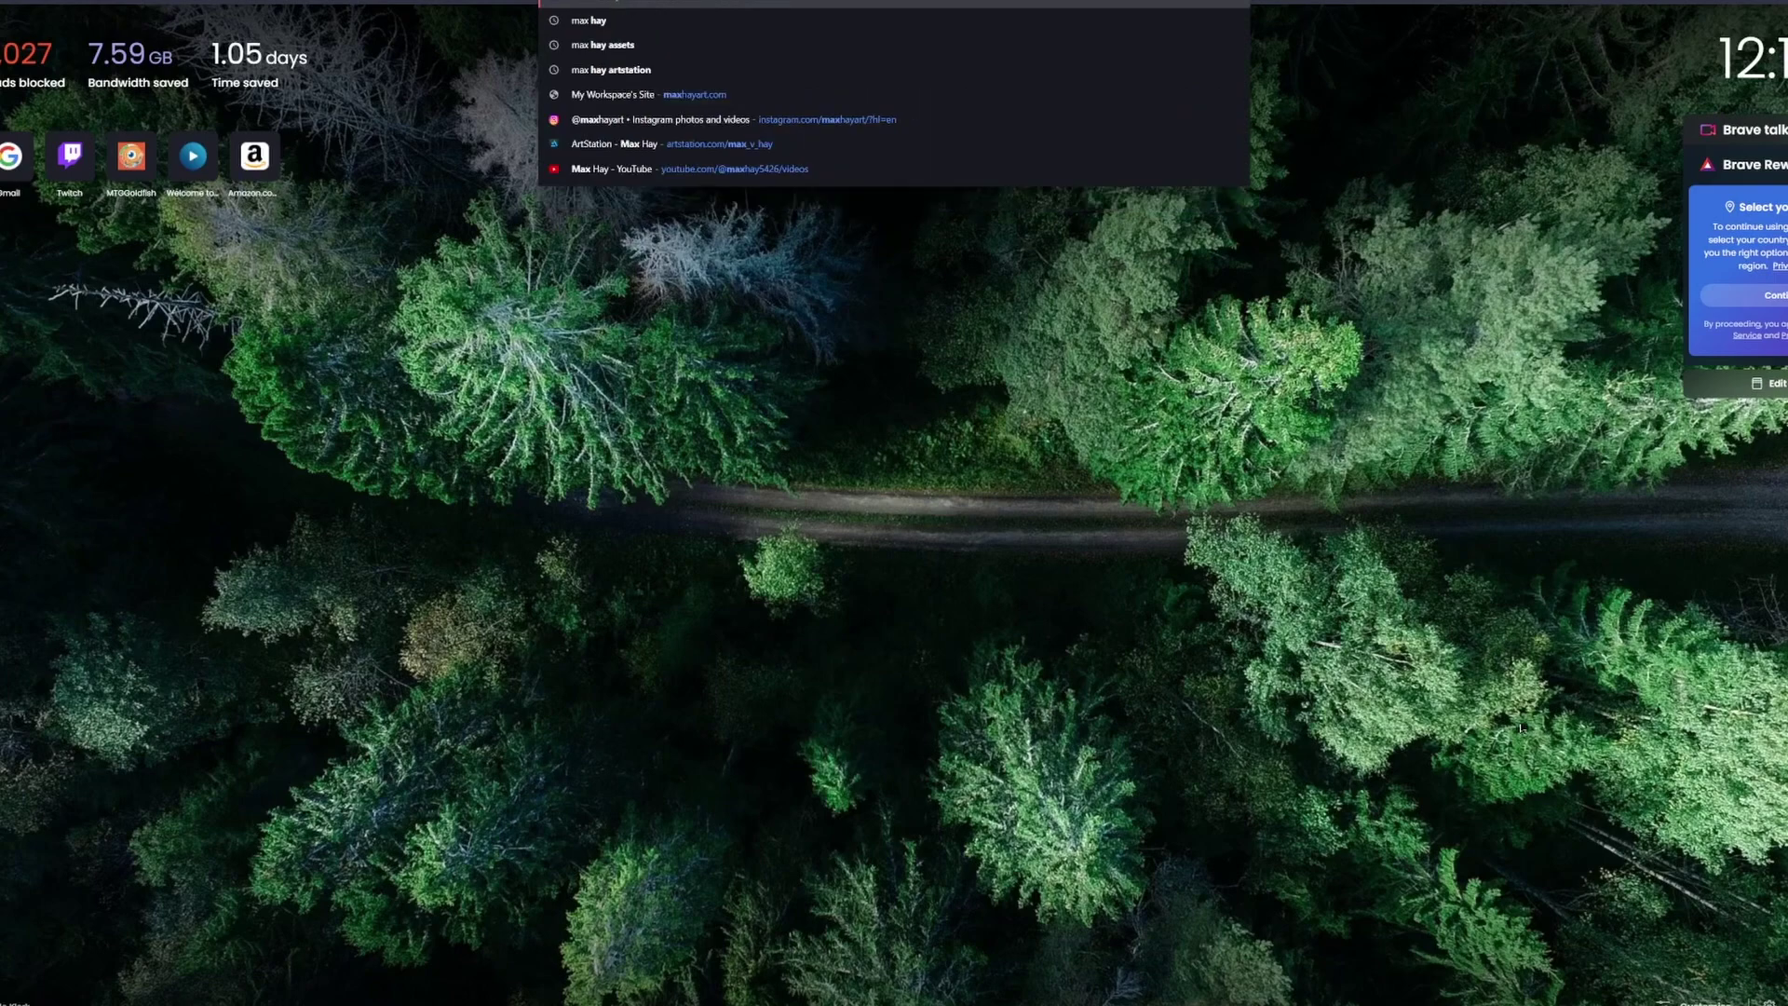
type("ou")
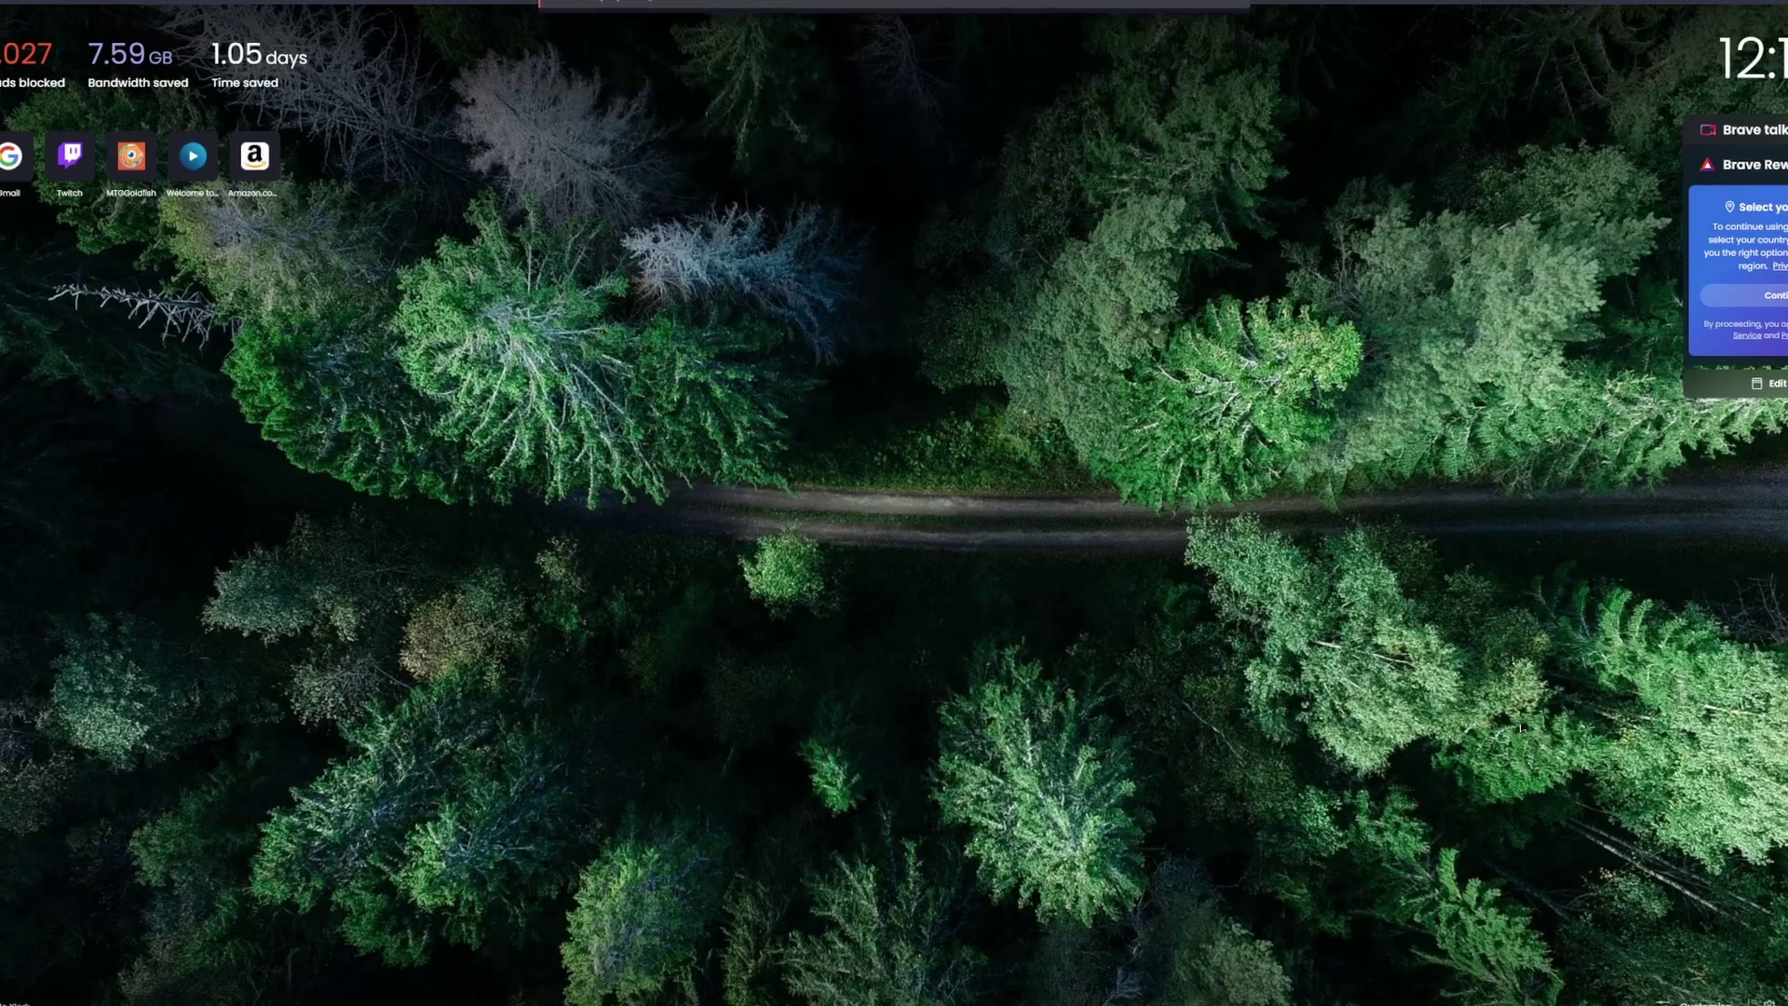
key("Return")
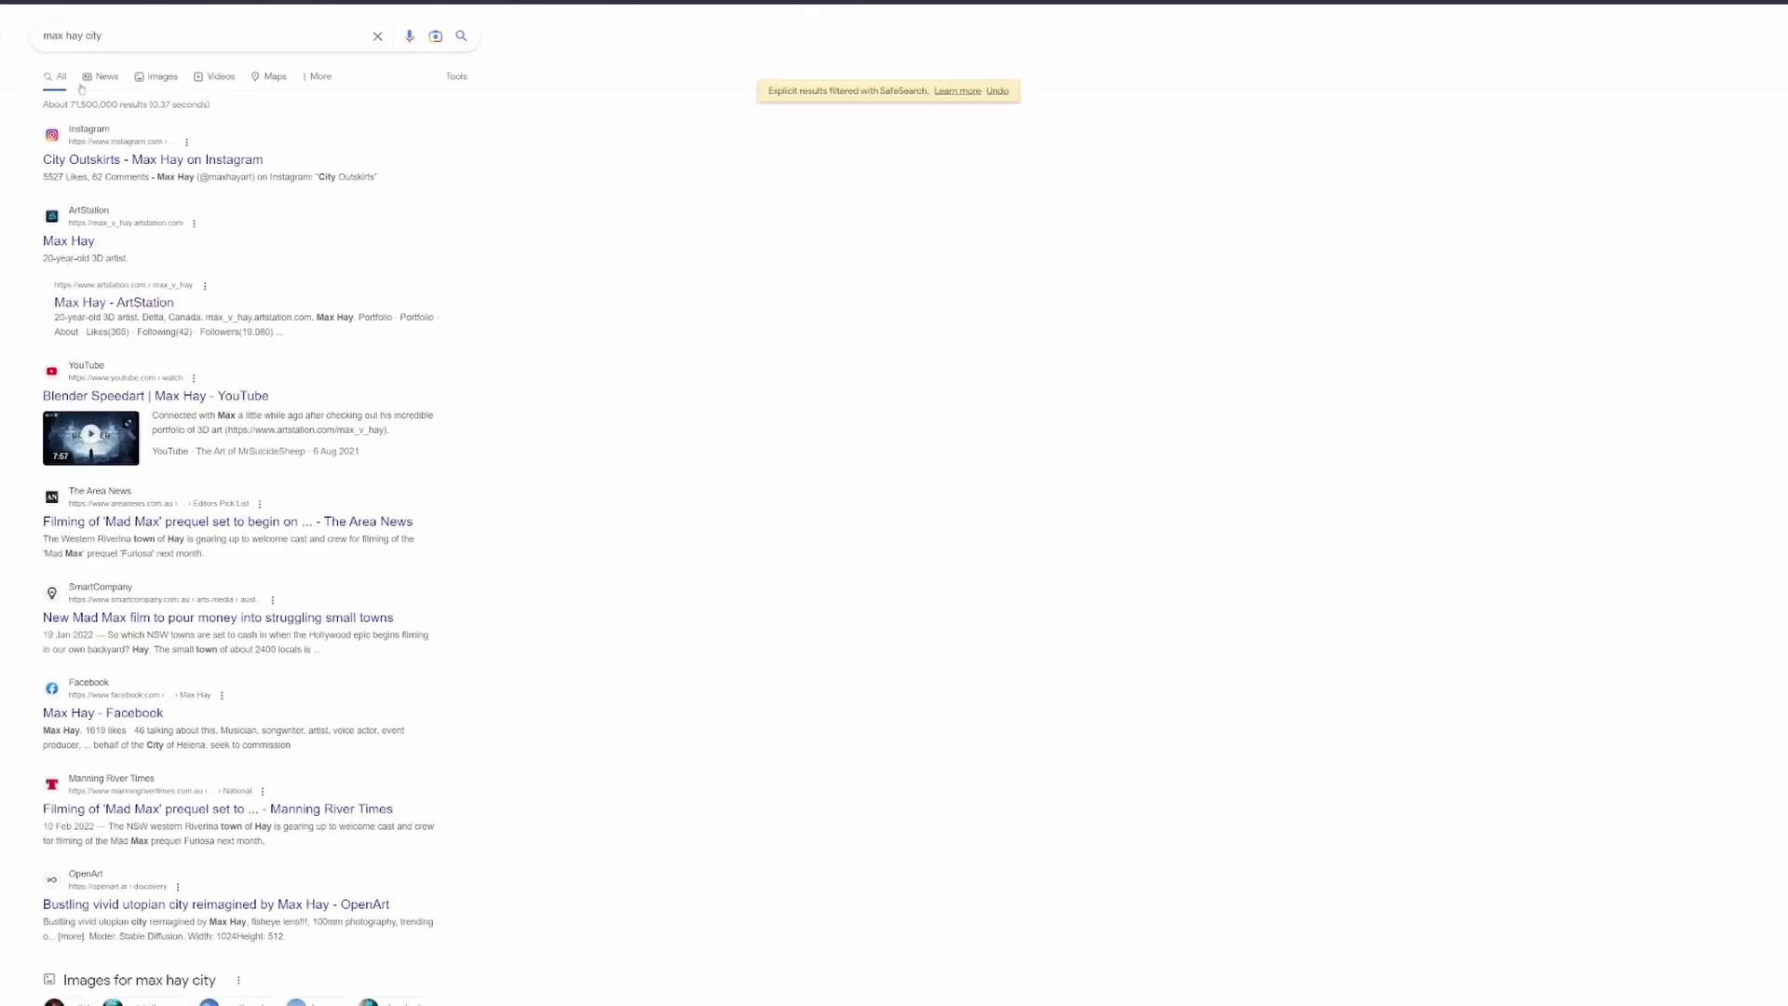
left_click(160, 78)
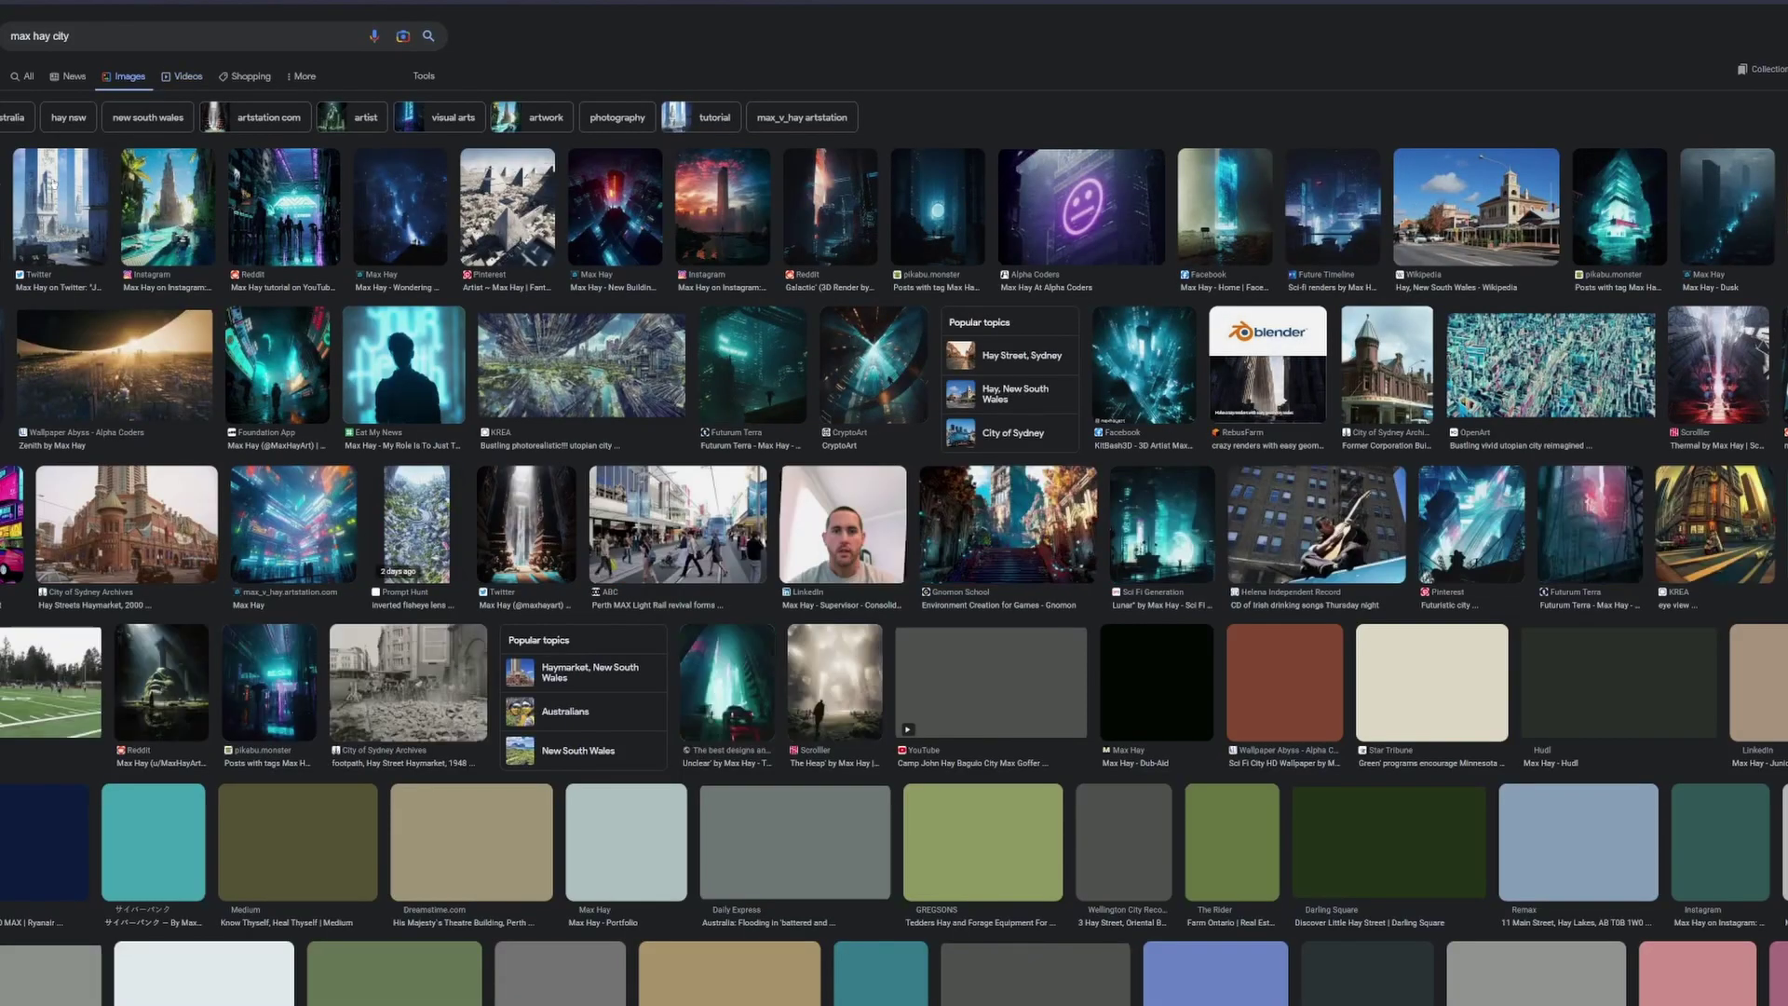
left_click(53, 182)
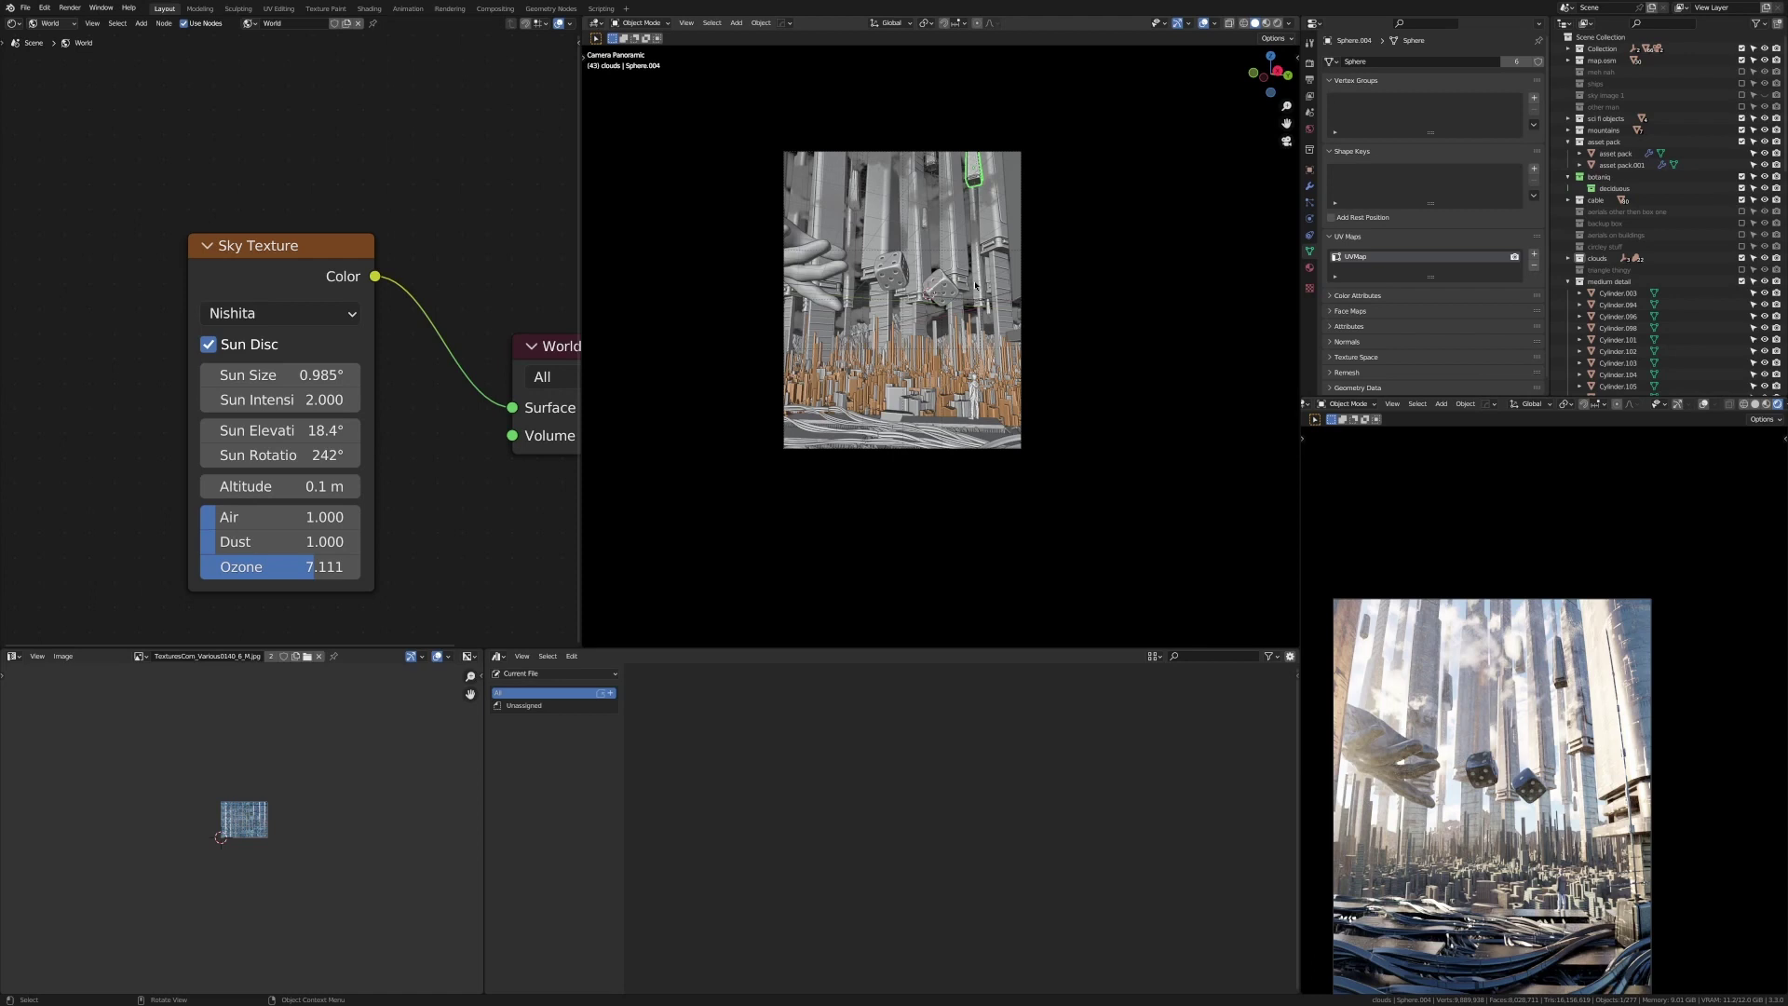
key("alt+Tab")
key("alt+Tab")
key("alt+Tab")
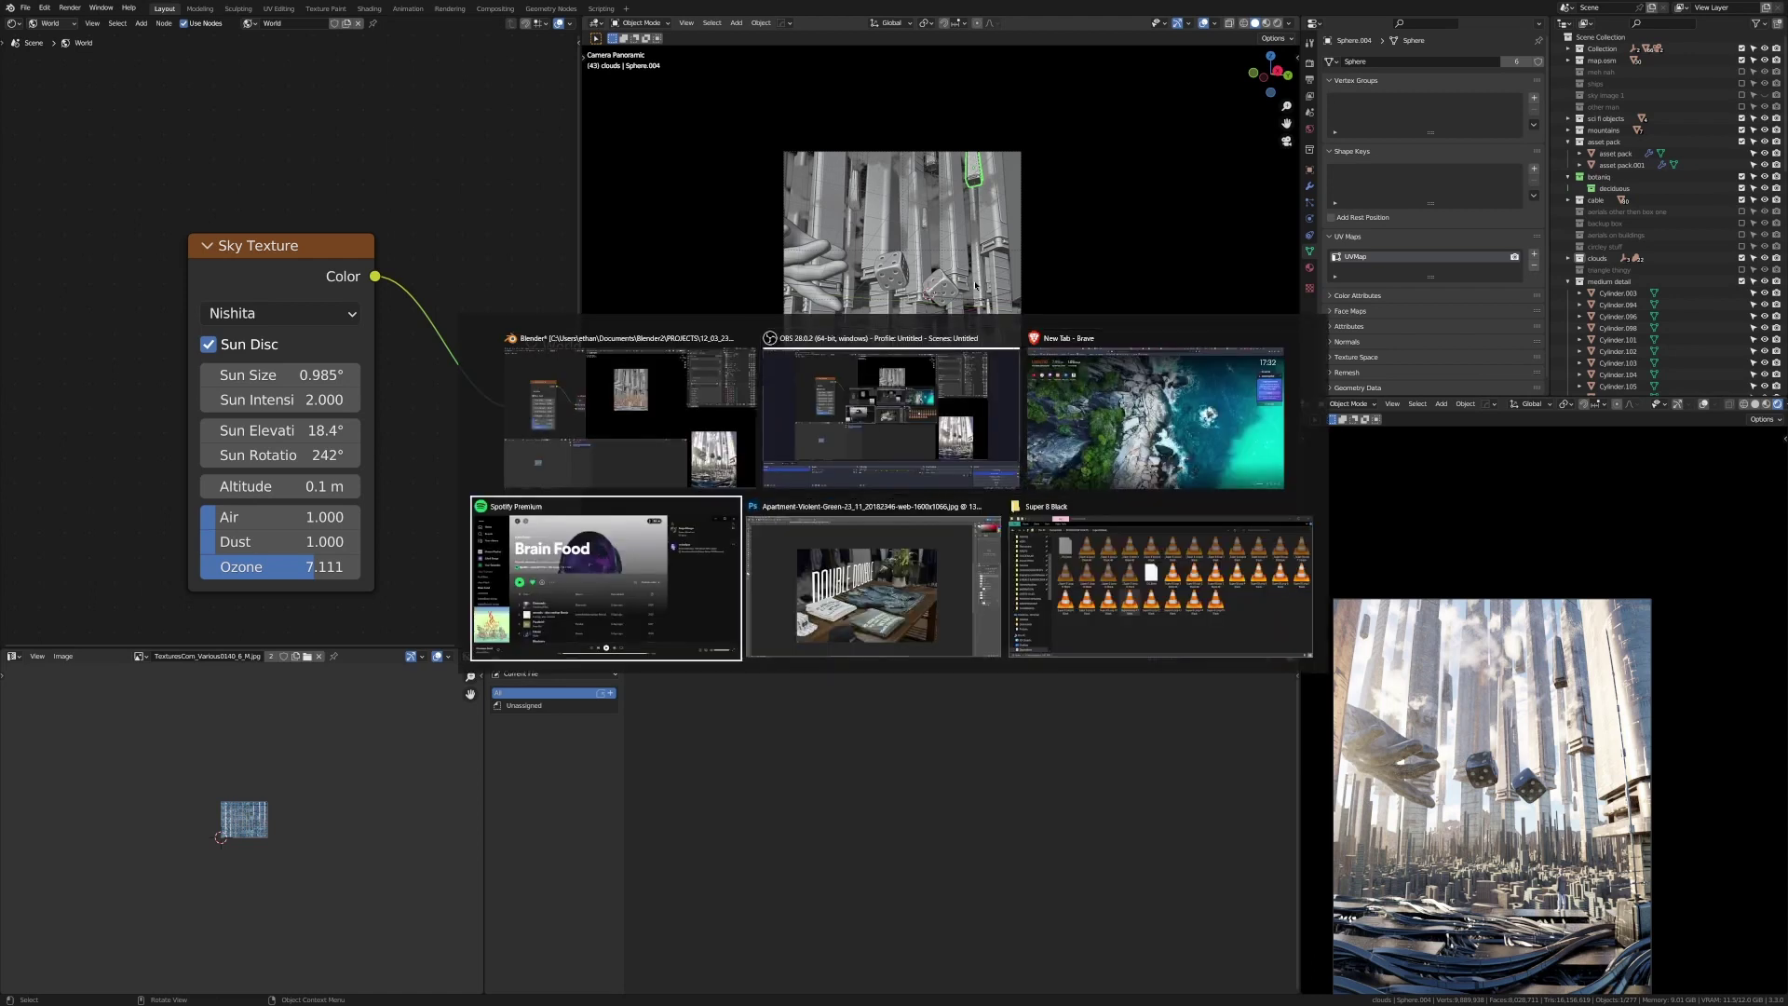
left_click(906, 337)
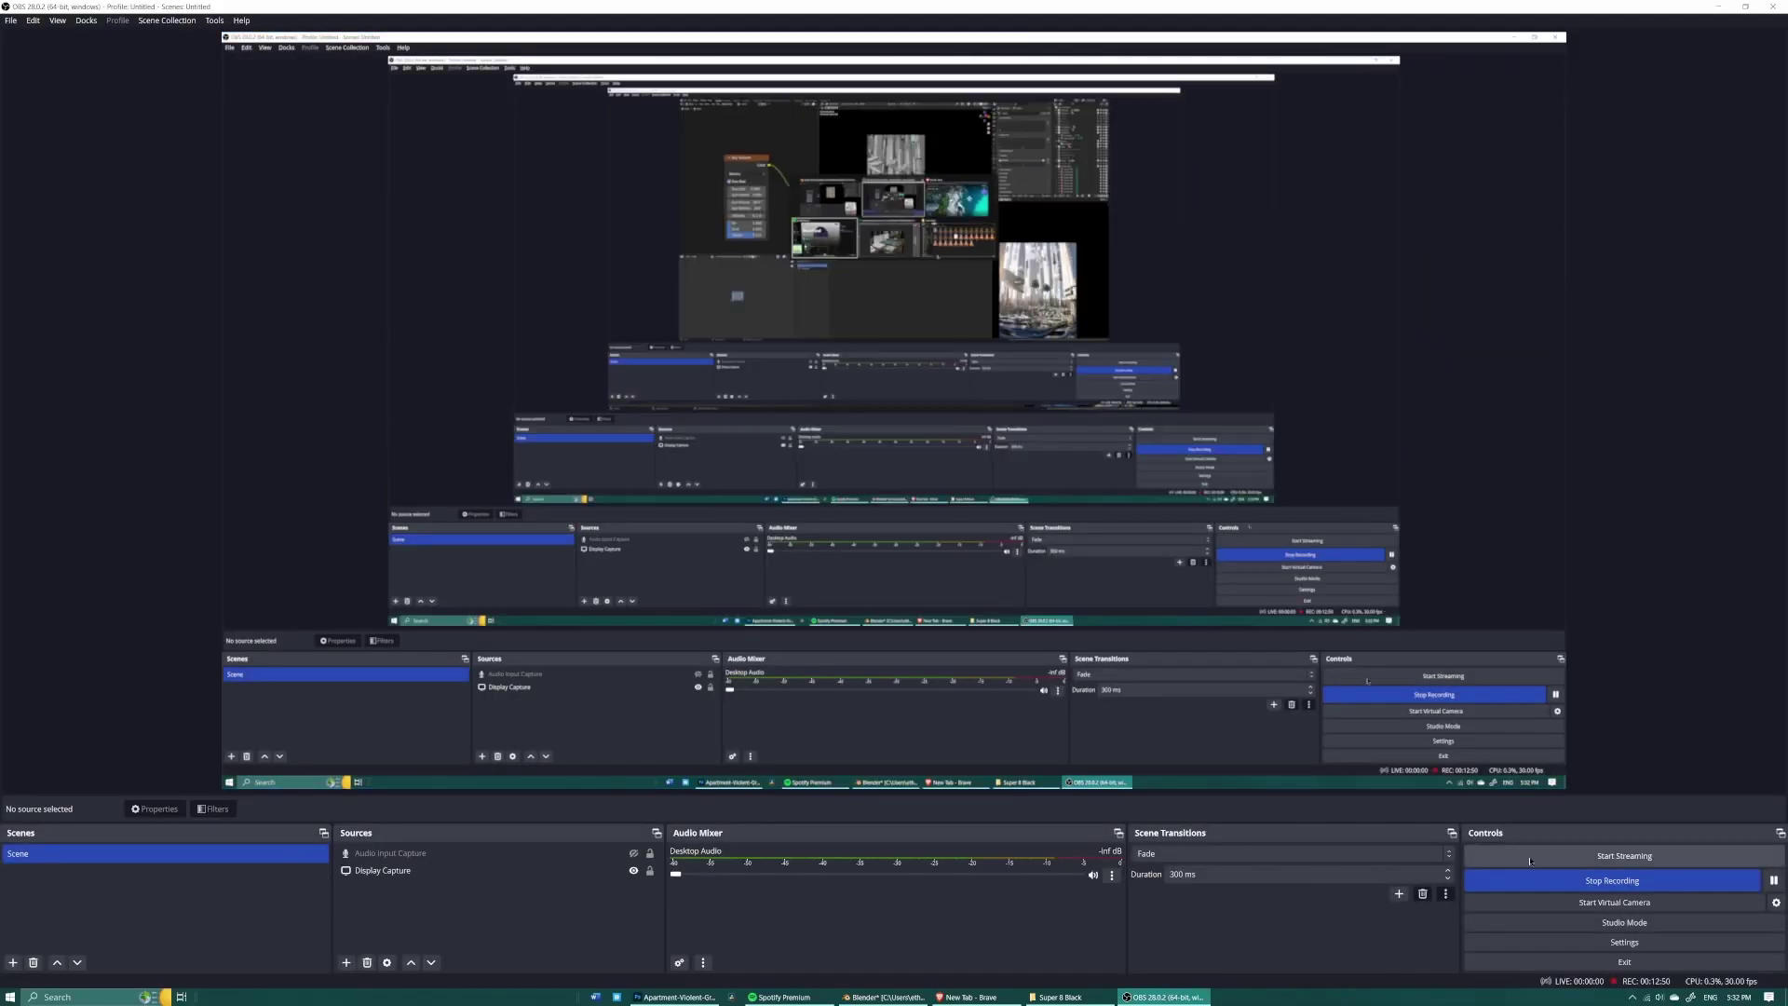
key("alt+Tab")
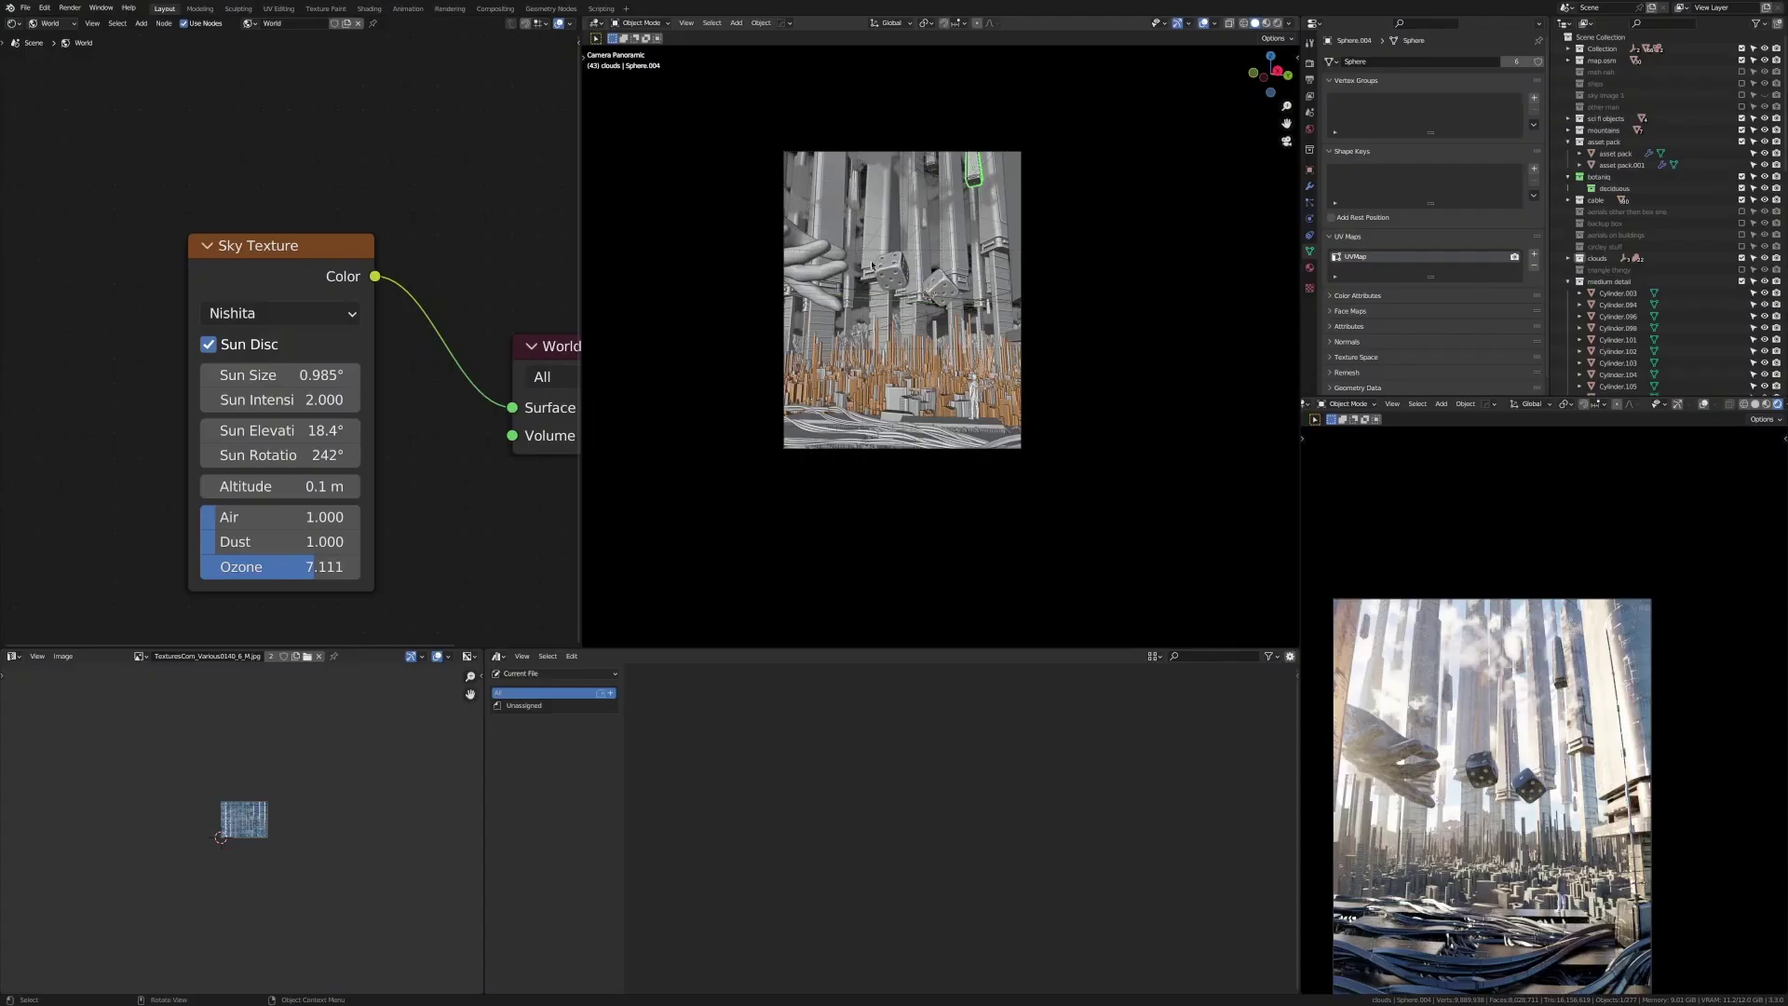